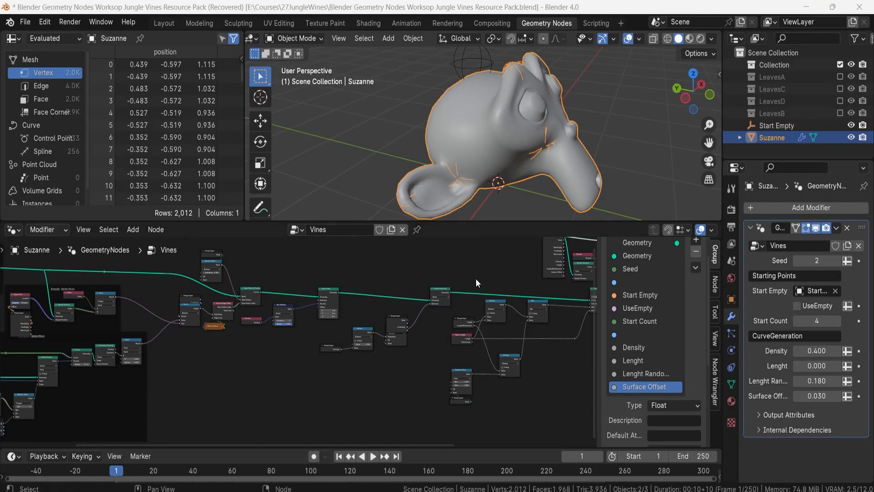
Move the Random Selection frame down so it clears the Empty Selection frame above it
scroll(212, 330, "left", 5, "shift")
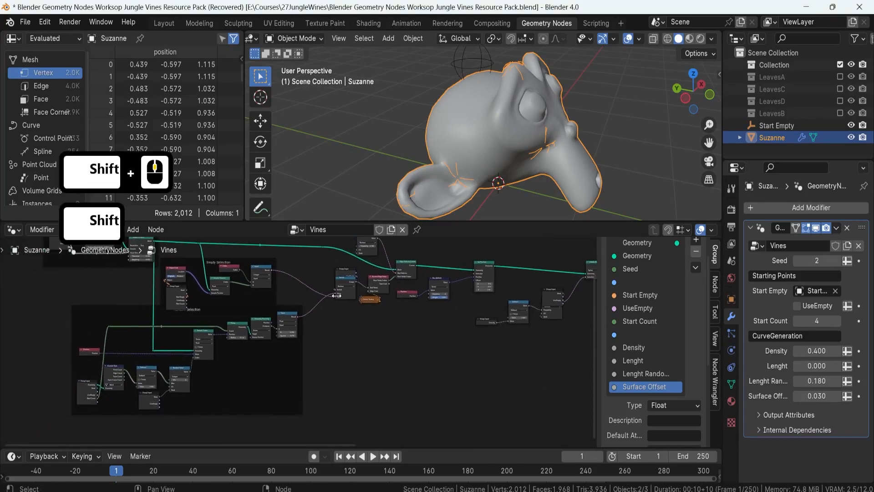
scroll(387, 283, "up", 5)
middle_click_drag(394, 267, 353, 328, "shift")
middle_click_drag(270, 334, 369, 307, "shift")
left_click(190, 338)
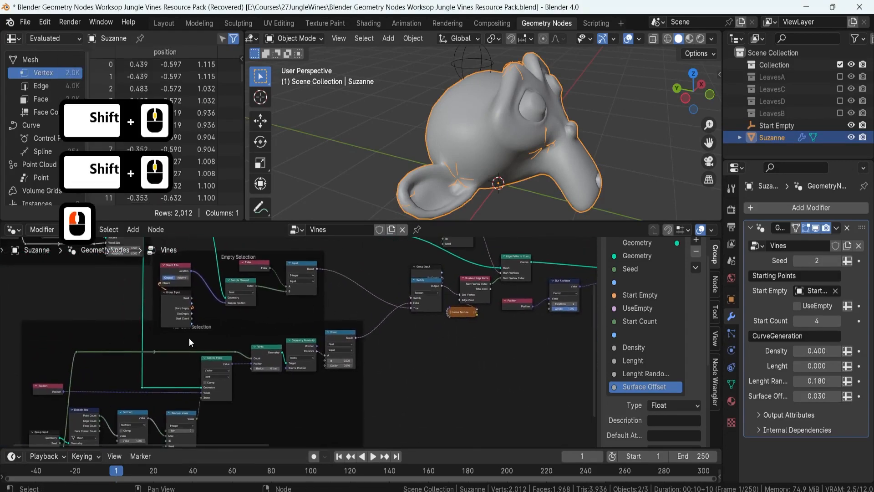
left_click(208, 326)
left_click_drag(210, 326, 215, 346)
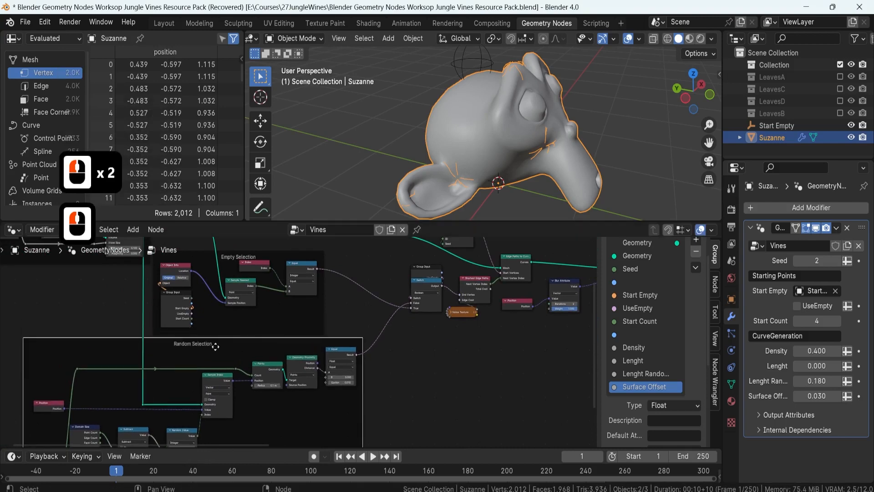
Enable UseEmpty in the Vines modifier so the vines start from the Start Empty
middle_click_drag(407, 328, 203, 329, "shift")
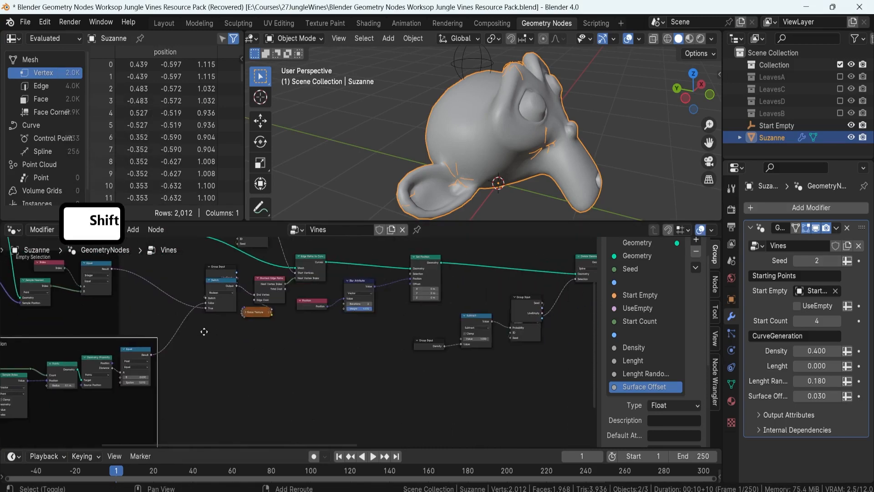
scroll(296, 336, "down", 6)
middle_click_drag(515, 329, 196, 338, "shift")
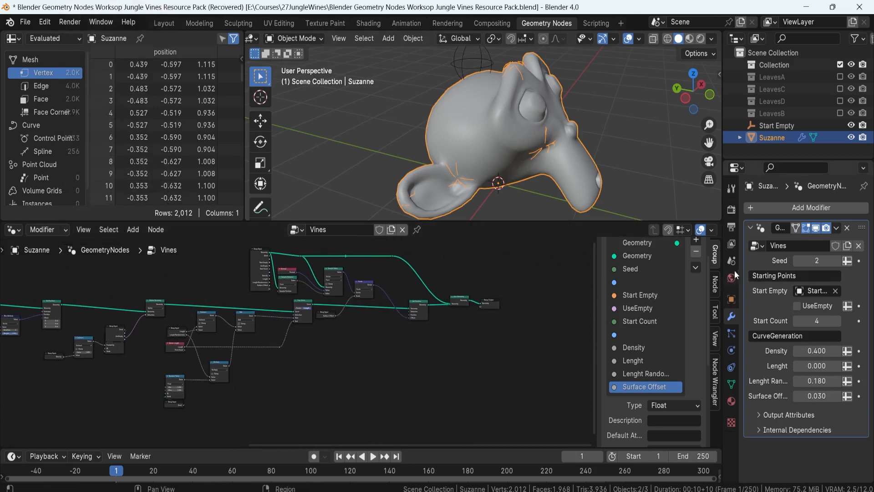
left_click(796, 306)
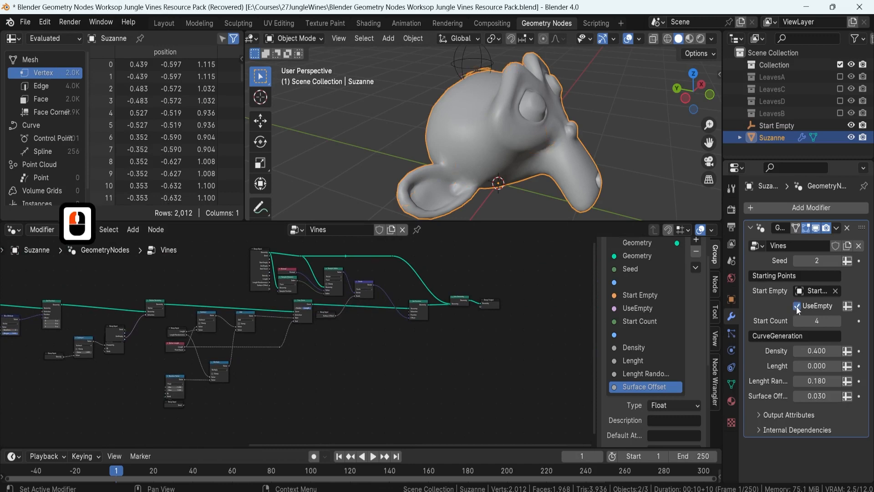
middle_click_drag(497, 108, 482, 45)
middle_click_drag(484, 87, 444, 119, "shift")
scroll(444, 119, "up", 5)
middle_click_drag(375, 119, 449, 137, "shift")
scroll(449, 136, "down", 2)
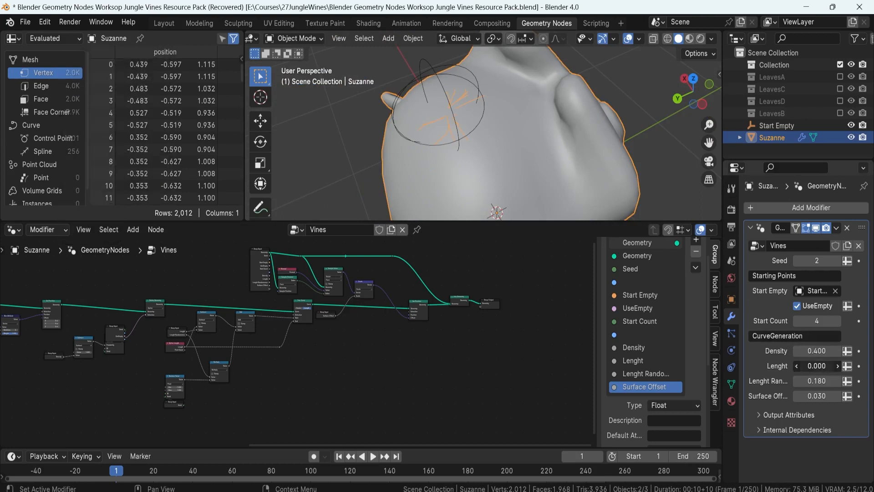
Increase the Lenght value of the Vines modifier to 0.910
left_click_drag(816, 366, 862, 365)
middle_click_drag(551, 164, 538, 119)
scroll(514, 108, "down", 3)
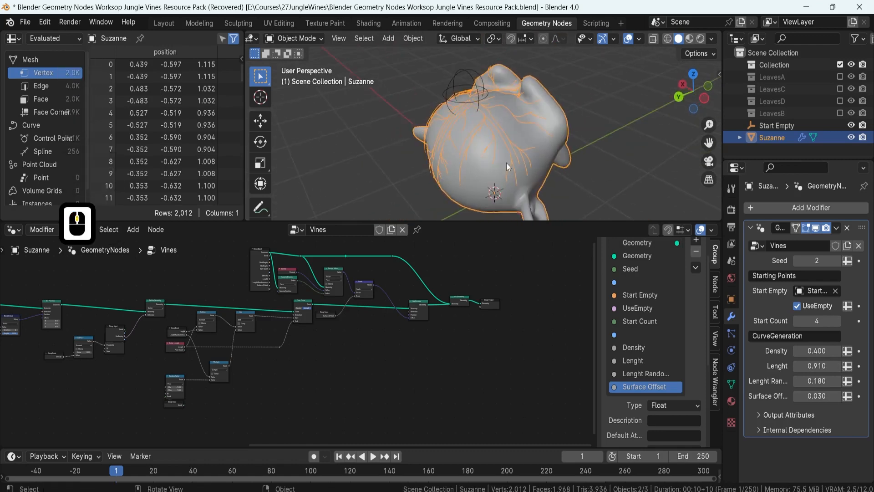
Move the Join Geometry and Group Output nodes further from Set Position to make room in the node chain
scroll(475, 304, "up", 6)
middle_click_drag(380, 322, 276, 323, "shift")
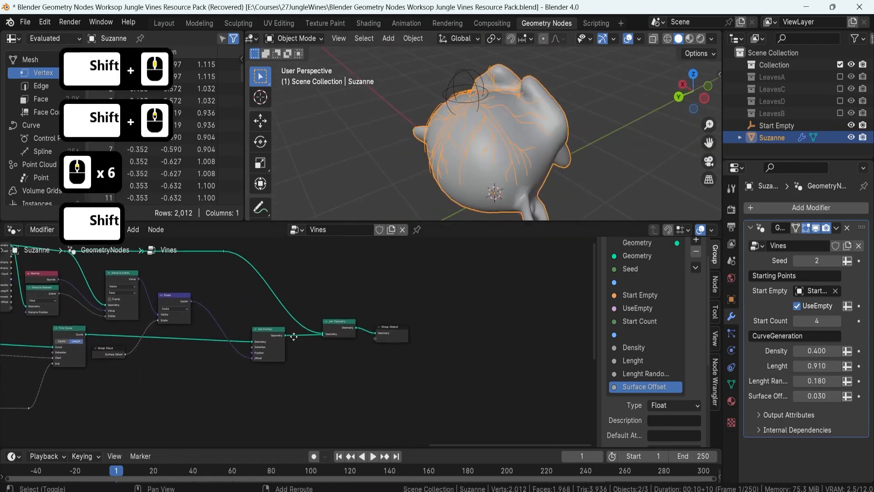
scroll(275, 323, "up", 5)
left_click_drag(363, 287, 469, 348)
key("g")
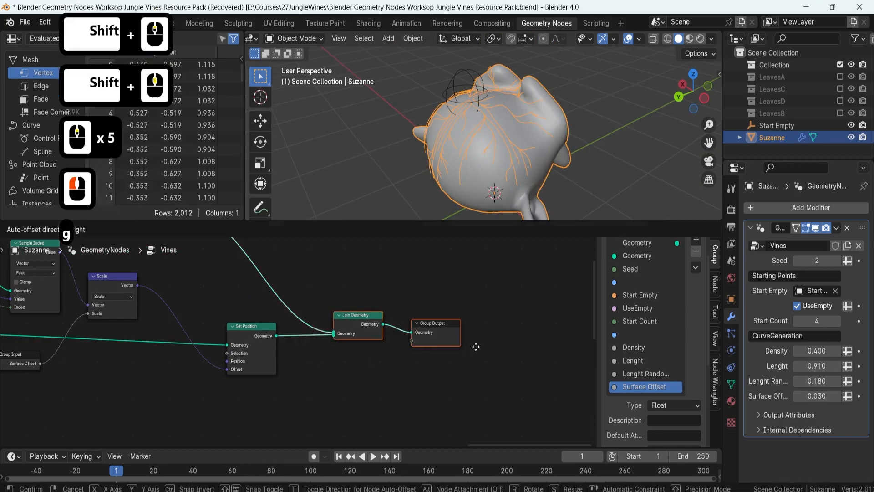
left_click(584, 344)
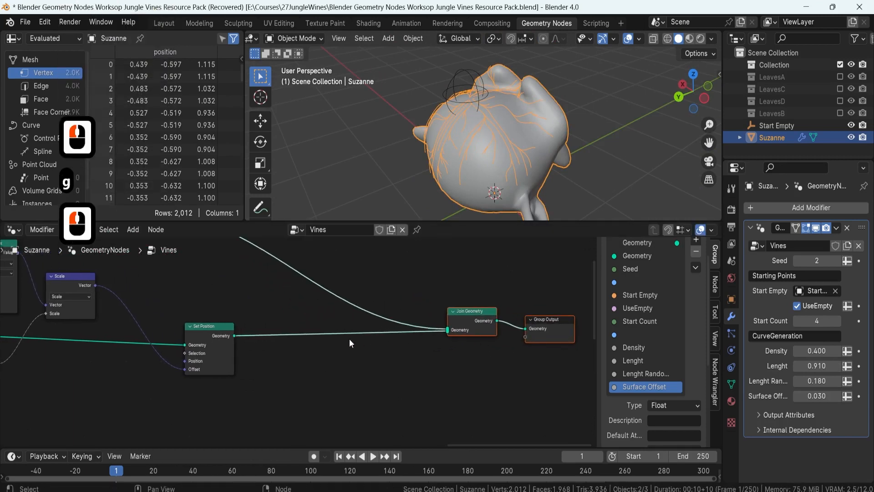
left_click(286, 356)
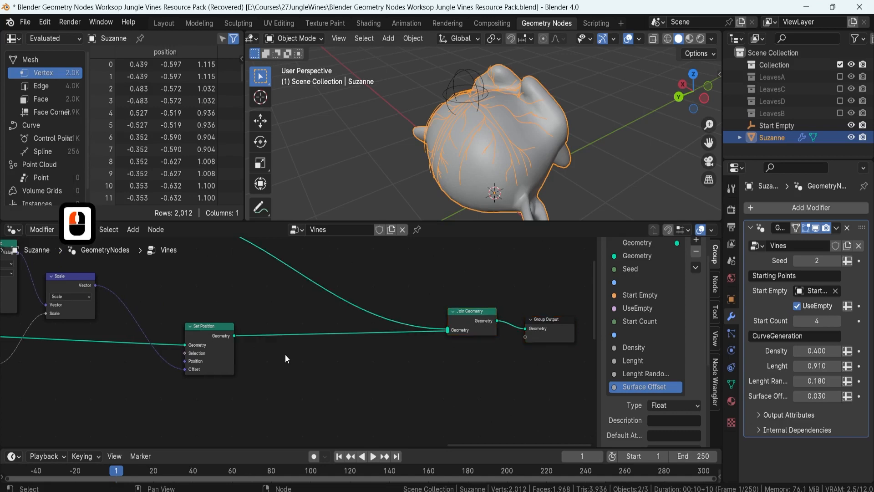
Insert a Curve to Mesh node on the link between Set Position and Join Geometry
key("shift+a")
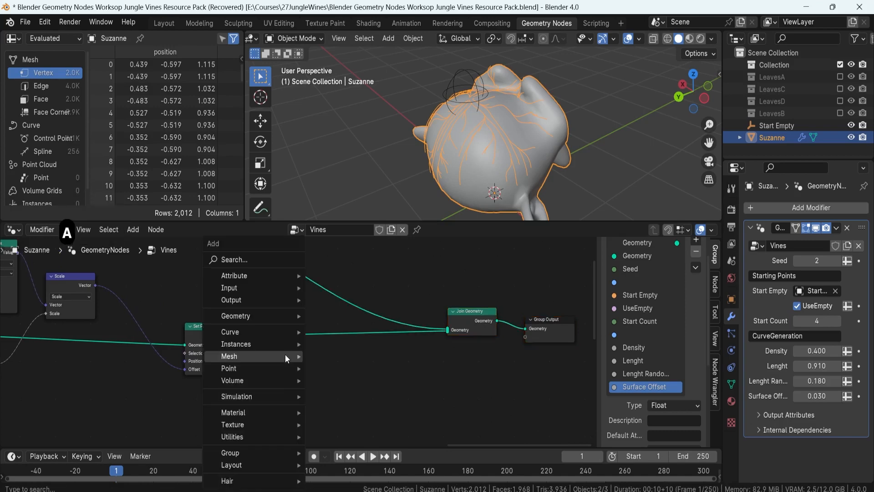
mouse_move(285, 356)
type("curve to")
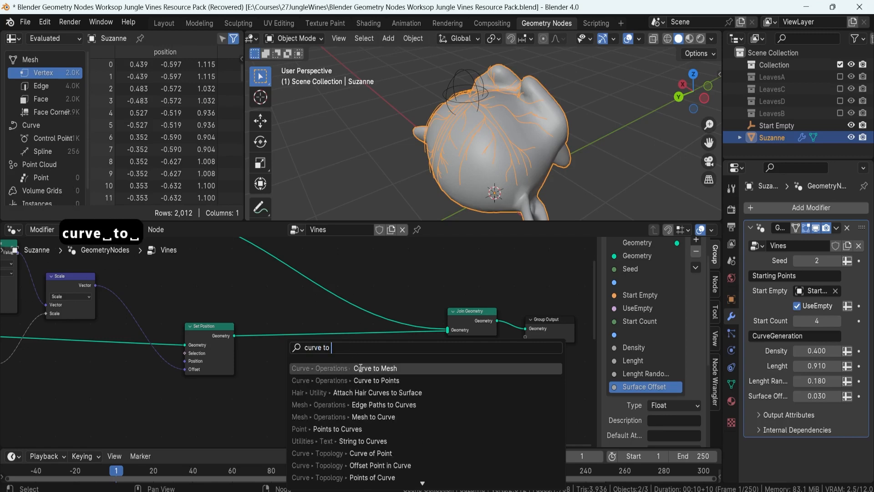
left_click(301, 367)
left_click(330, 329)
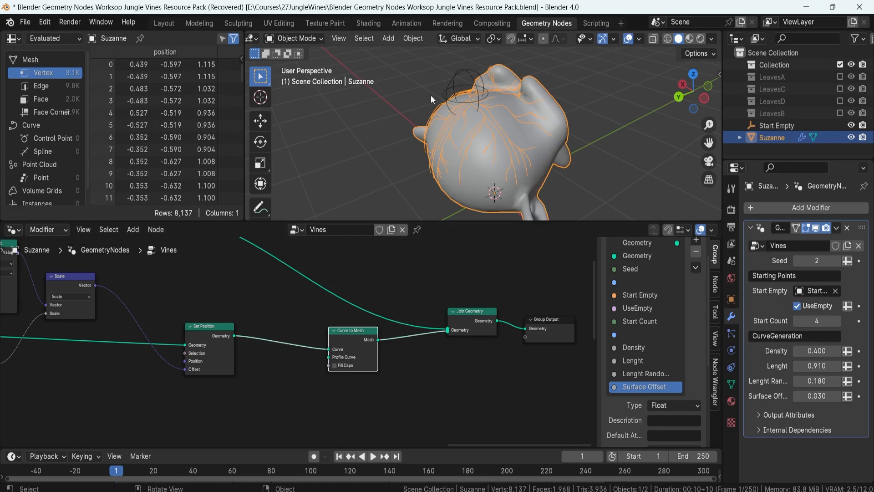
scroll(524, 131, "up", 1)
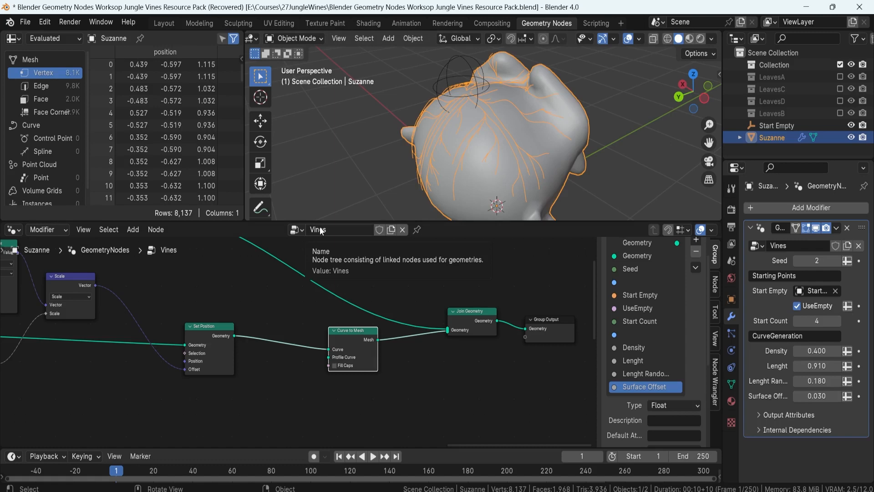
scroll(555, 141, "up", 2)
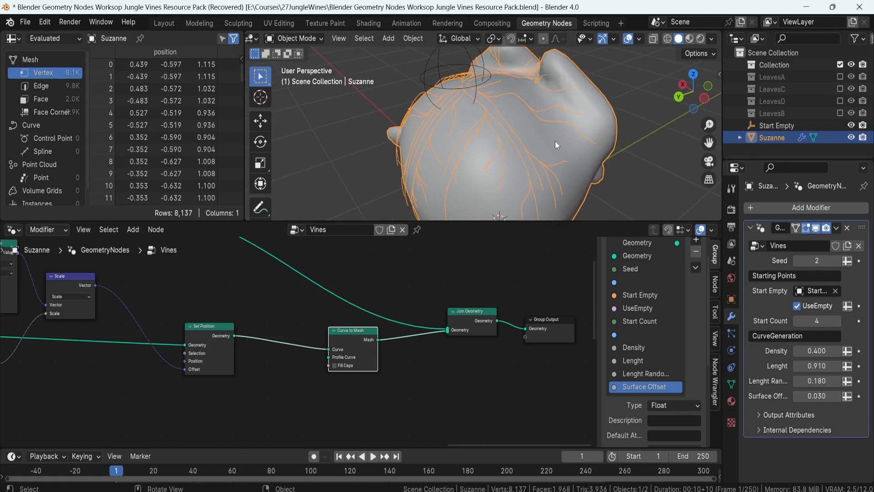
Add a Curve Circle node and connect its Curve output to the Profile Curve input of Curve to Mesh
left_click(295, 372)
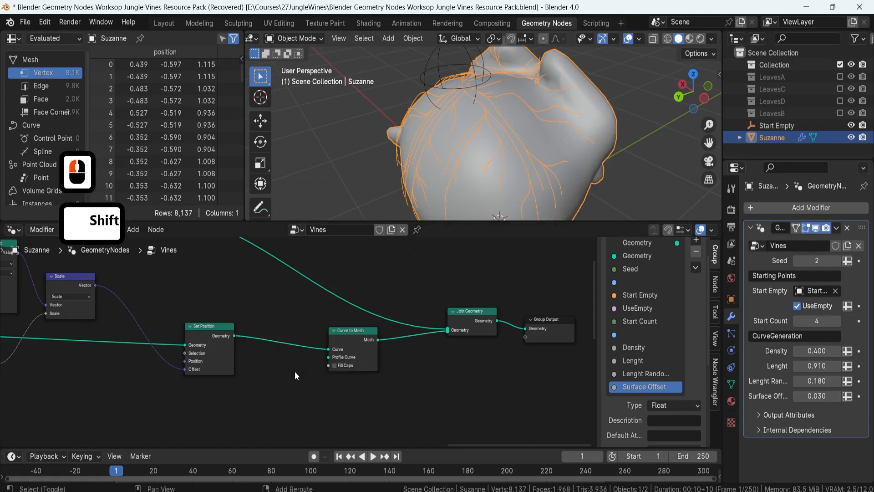
key("shift+a")
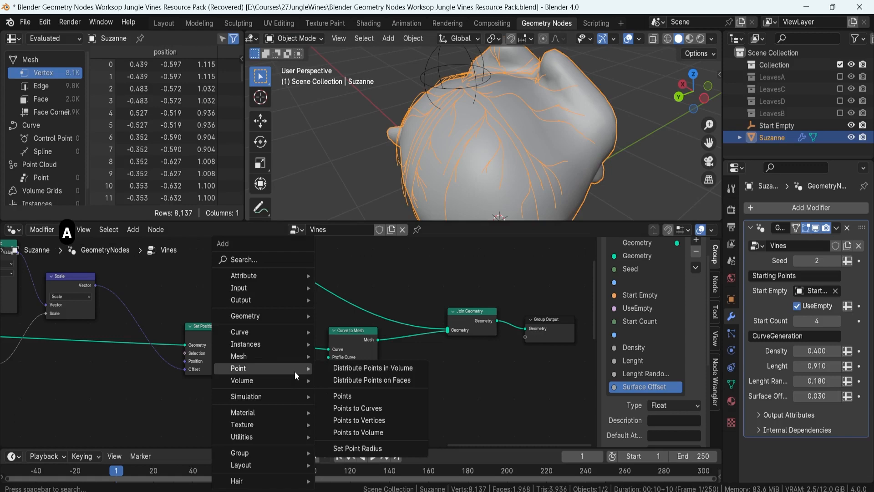
type("curve ci")
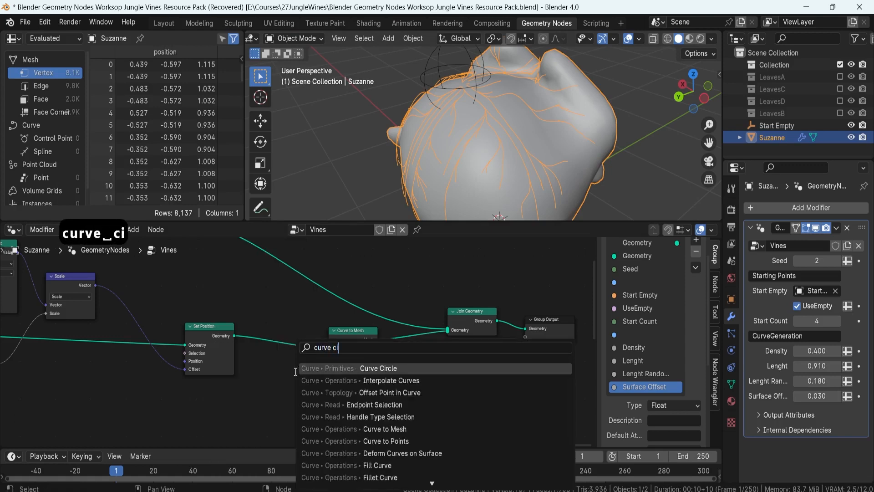
type("r")
left_click(297, 367)
left_click(261, 361)
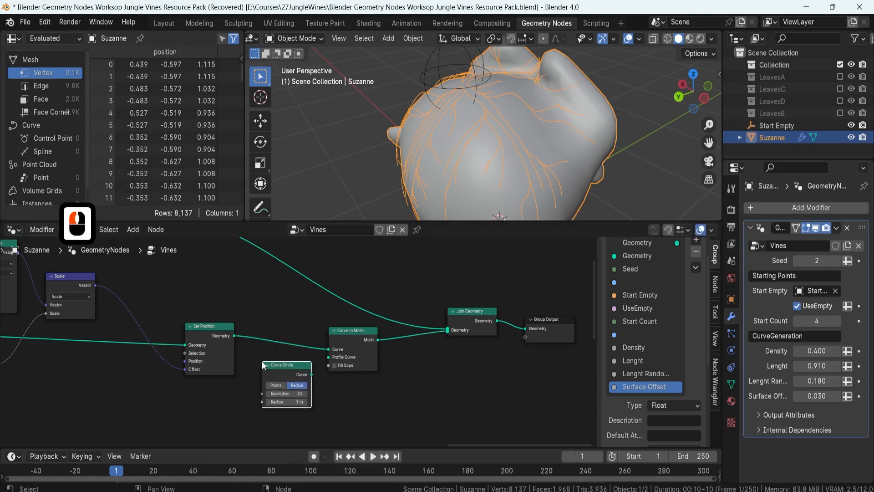
scroll(286, 391, "up", 3)
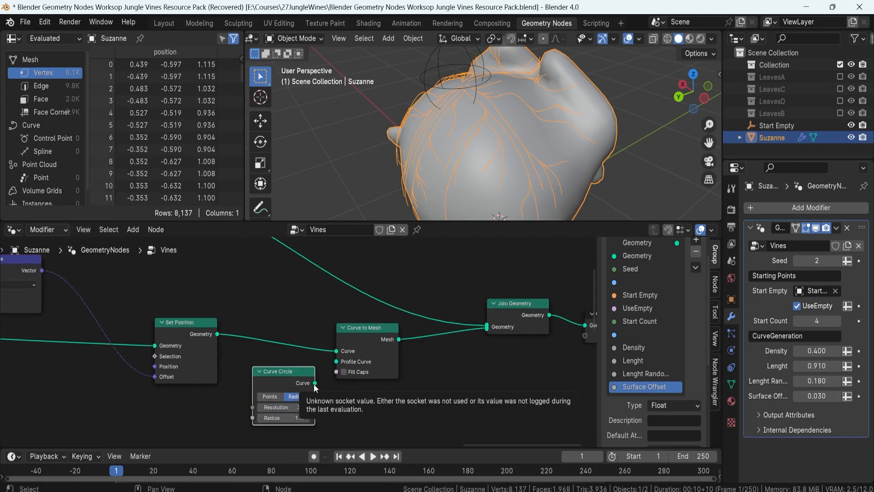
left_click_drag(315, 383, 336, 361)
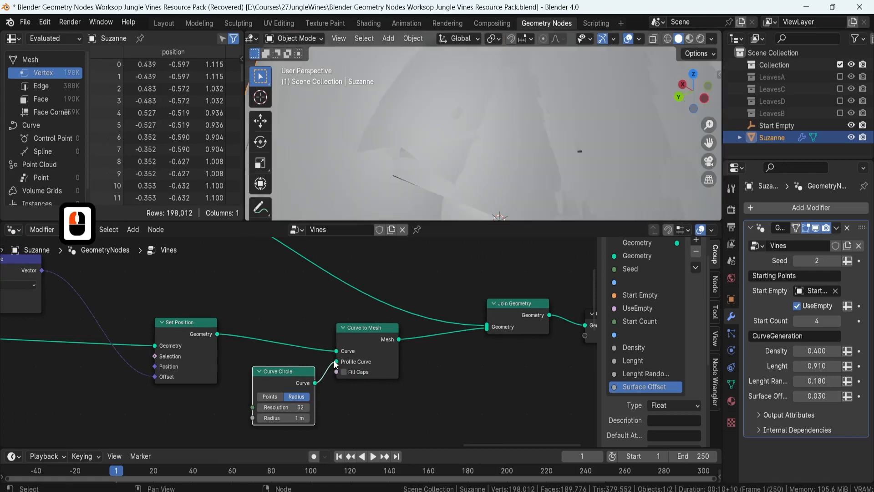
scroll(460, 145, "down", 4)
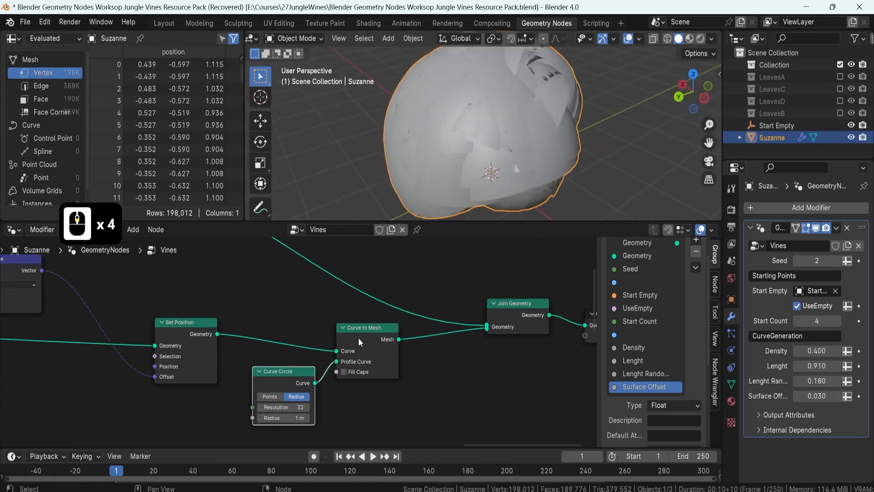
Try a radius of 0.05 m on the Curve Circle node
left_click_drag(294, 418, 258, 418)
left_click(283, 418)
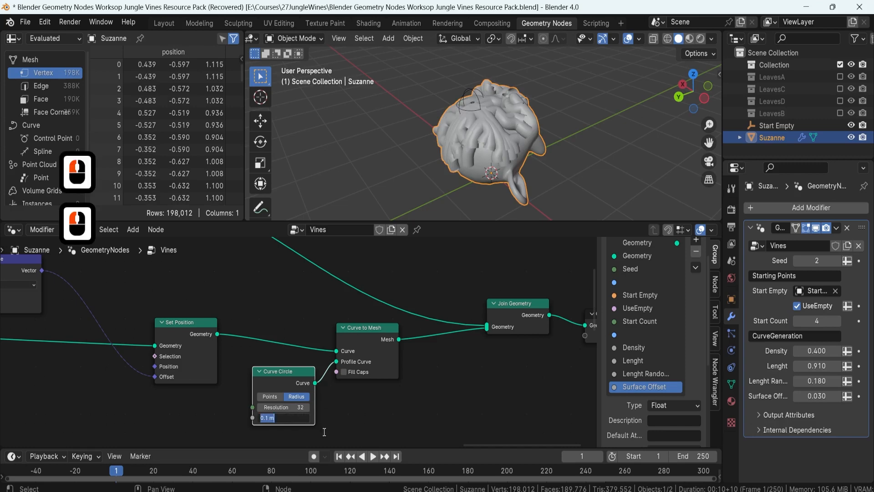
type(".01")
key("BackSpace")
type("5")
key("Return")
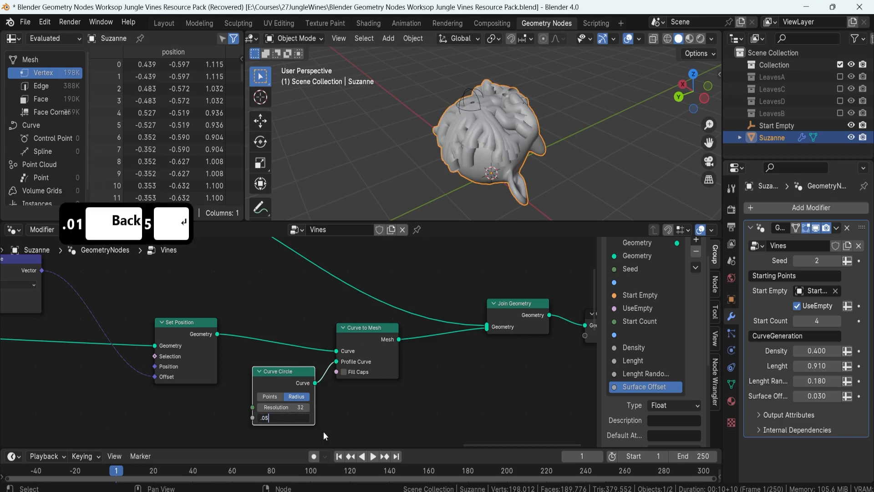
scroll(481, 202, "up", 2)
middle_click_drag(484, 147, 455, 182)
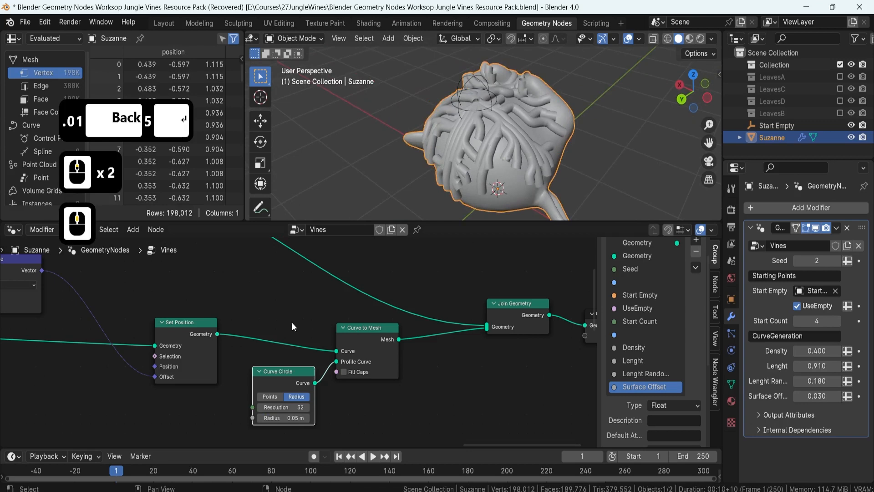
Set the Curve Circle's radius to 0.01 m for thinner vines
double_click(286, 418)
type(".01")
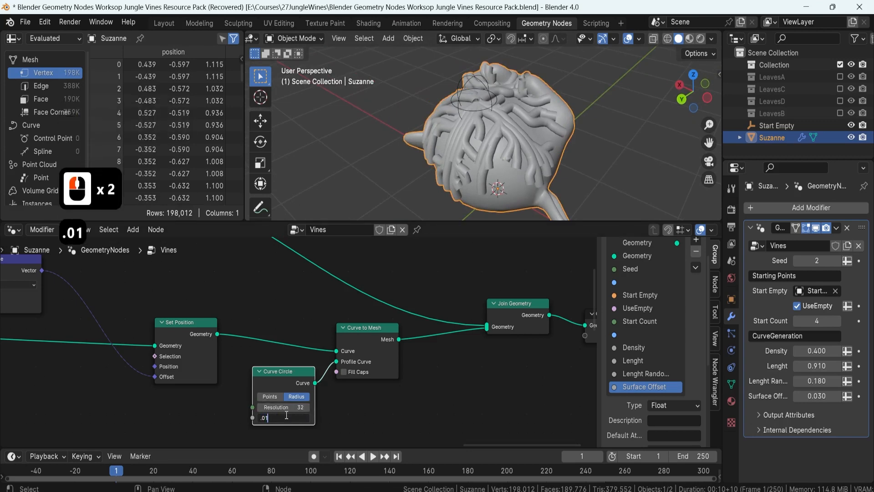
key("Return")
middle_click_drag(456, 173, 435, 203)
scroll(478, 149, "up", 4)
middle_click_drag(493, 143, 413, 100)
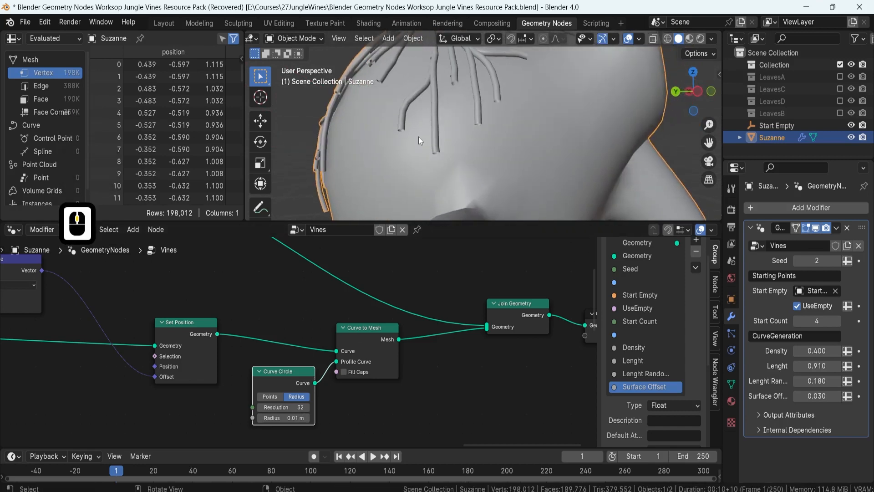
Enable Fill Caps on the Curve to Mesh node to close the open ends of the vine tubes
middle_click_drag(419, 136, 461, 132)
scroll(416, 112, "up", 2)
scroll(416, 113, "up", 3)
scroll(469, 143, "down", 5)
scroll(499, 136, "up", 3)
scroll(462, 132, "up", 5)
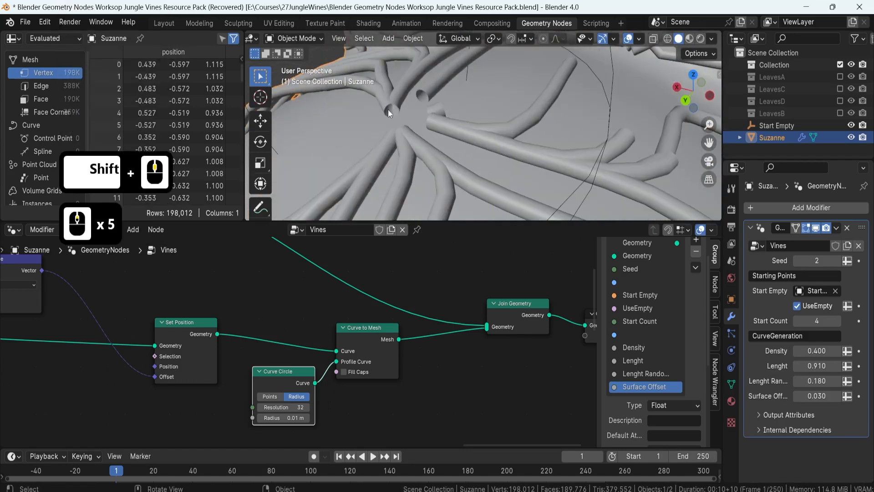
scroll(408, 120, "down", 5)
middle_click_drag(438, 102, 459, 132)
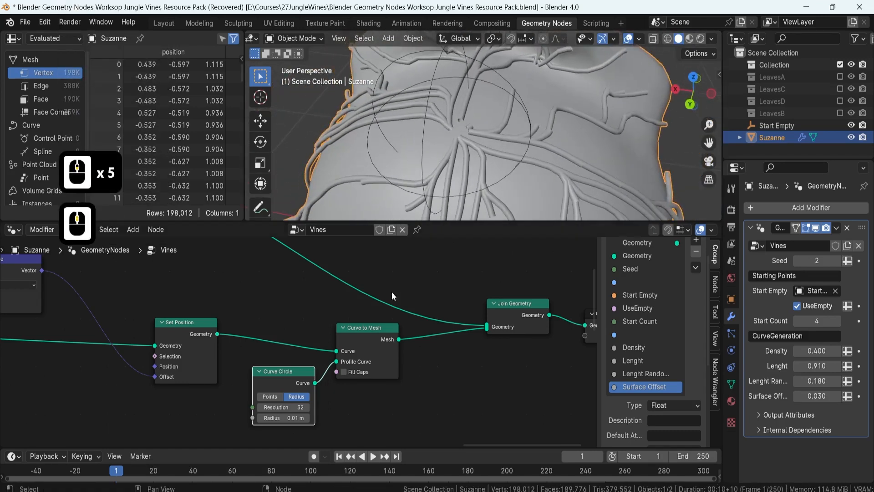
left_click(344, 372)
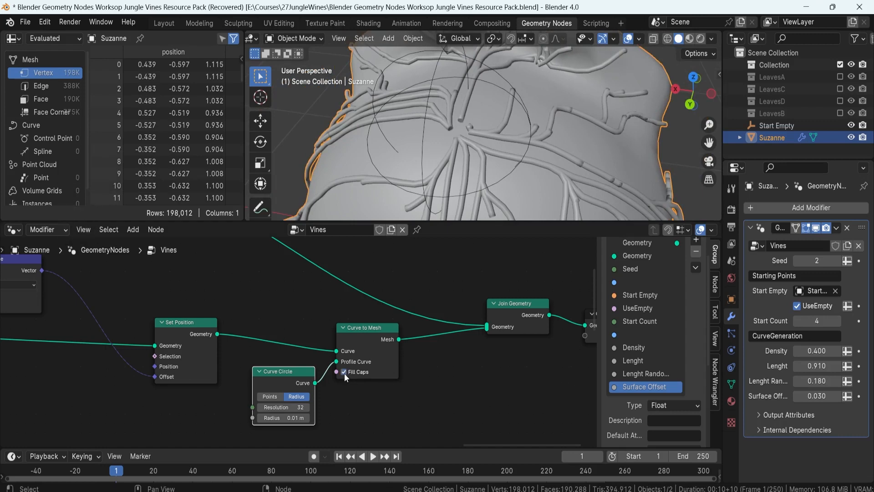
middle_click_drag(456, 115, 389, 125)
scroll(471, 103, "up", 5)
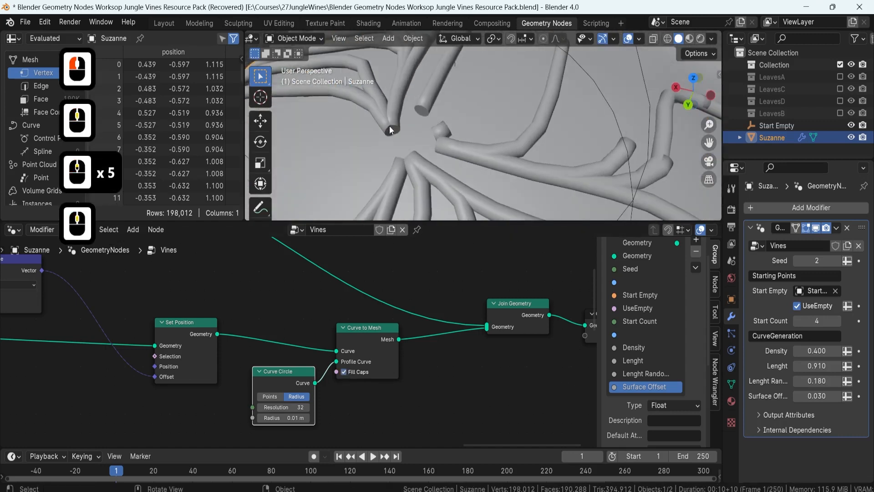
Set the Curve Circle's resolution to 10
left_click(280, 406)
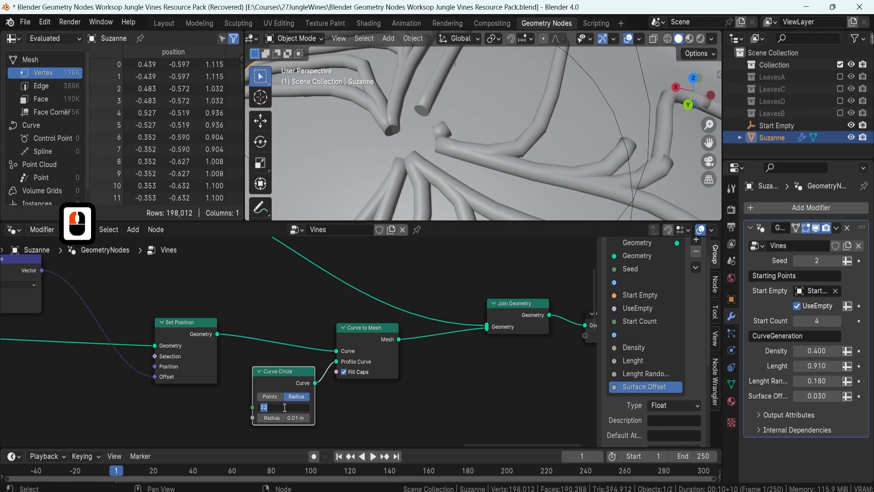
type("10")
key("Return")
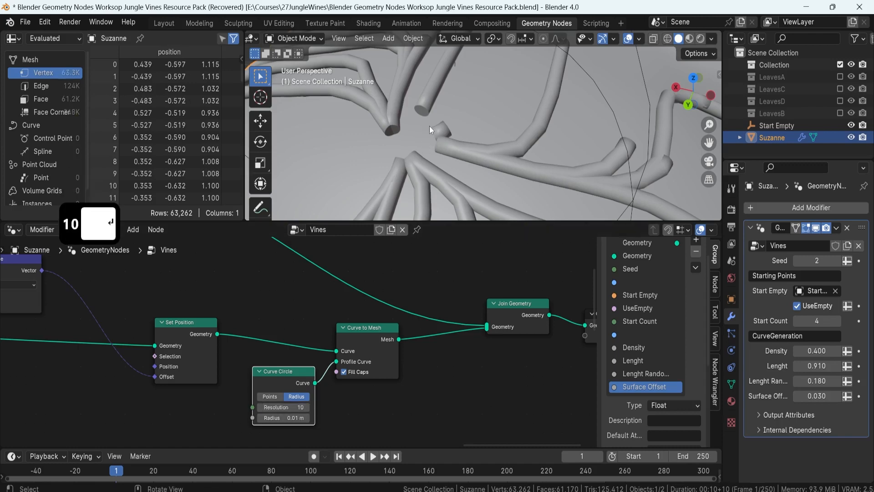
Try a resolution of 3 on the Curve Circle node to give the vines a triangular profile
mouse_move(429, 126)
middle_mouse_down()
mouse_move(514, 83)
mouse_move(510, 96)
mouse_move(482, 93)
mouse_move(443, 118)
middle_mouse_up()
scroll(511, 77, "up", 2)
scroll(511, 102, "up", 1)
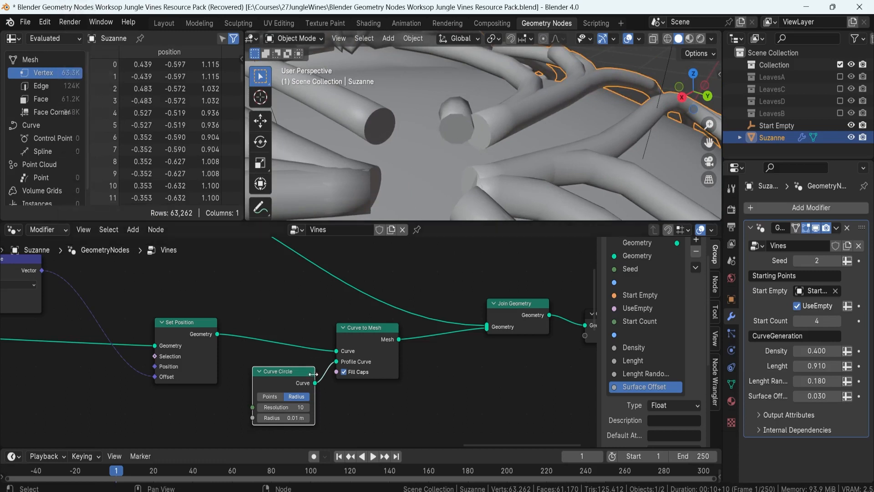
left_click(298, 407)
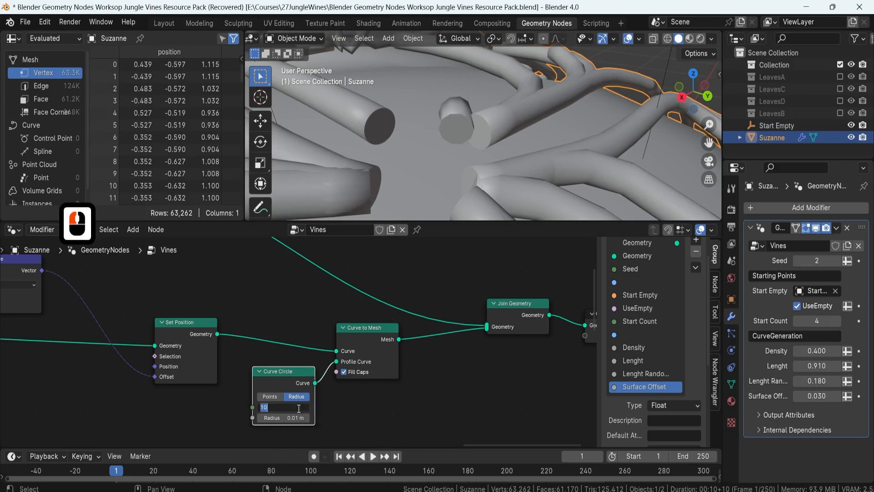
type("3")
key("Return")
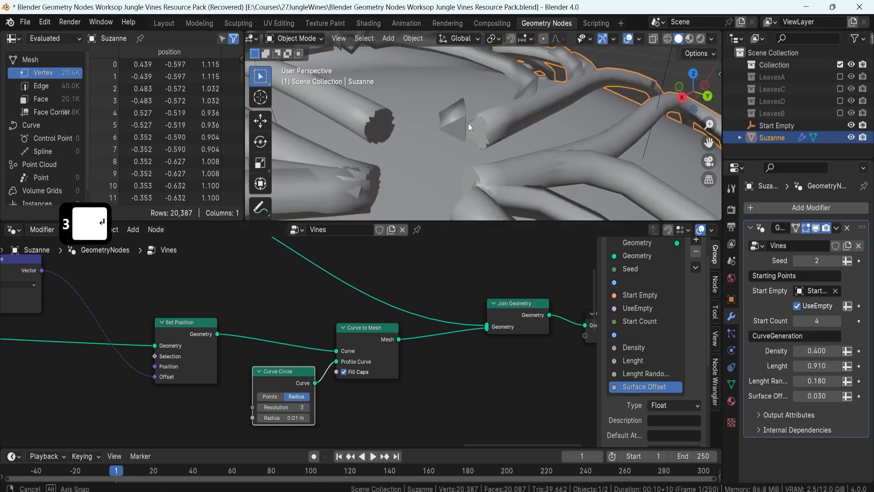
Examine the low-resolution vine tubes and their open ends from several angles and distances
middle_click_drag(468, 123, 465, 171)
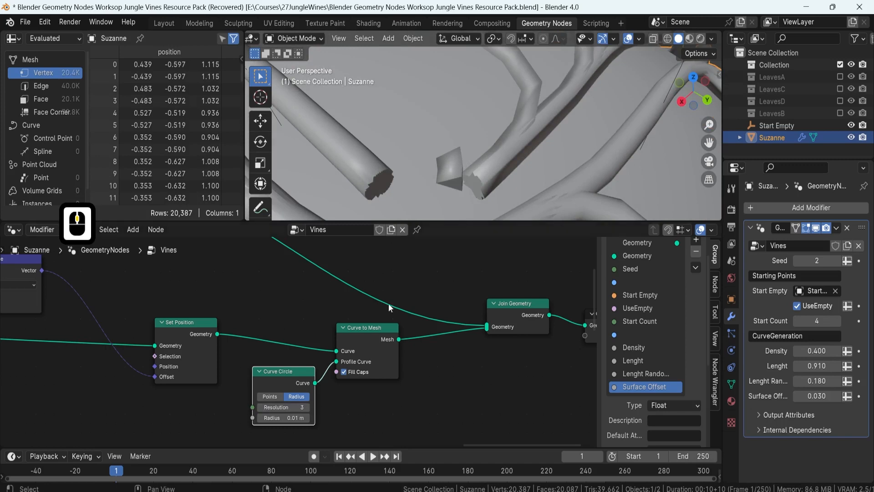
left_click(298, 407)
middle_click(515, 94)
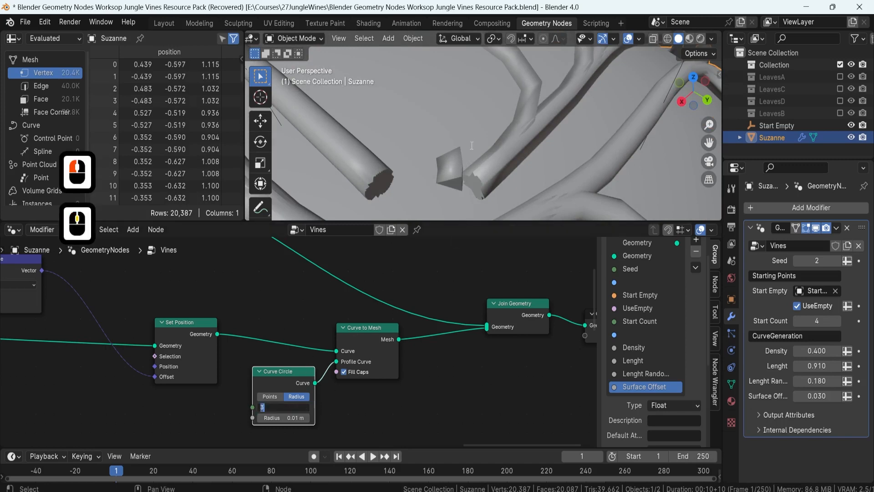
left_click(461, 161)
middle_click_drag(460, 162, 499, 124)
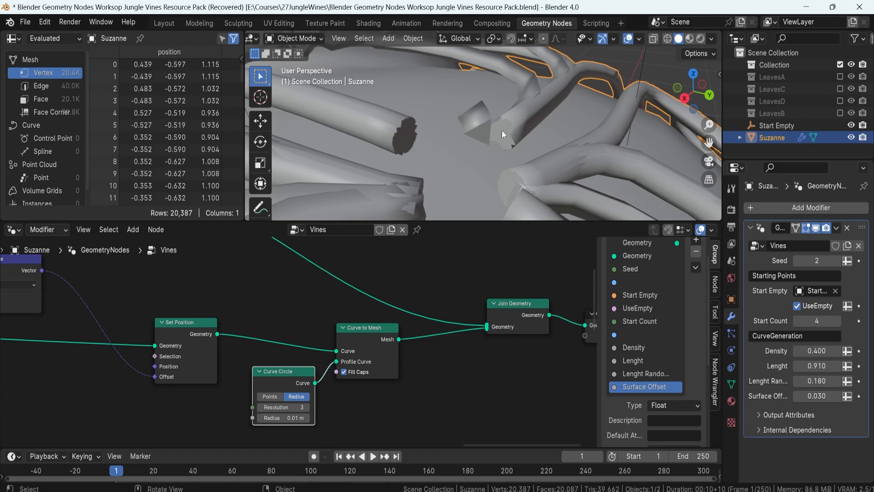
scroll(484, 126, "down", 6)
middle_click_drag(450, 130, 501, 109)
scroll(524, 138, "up", 5)
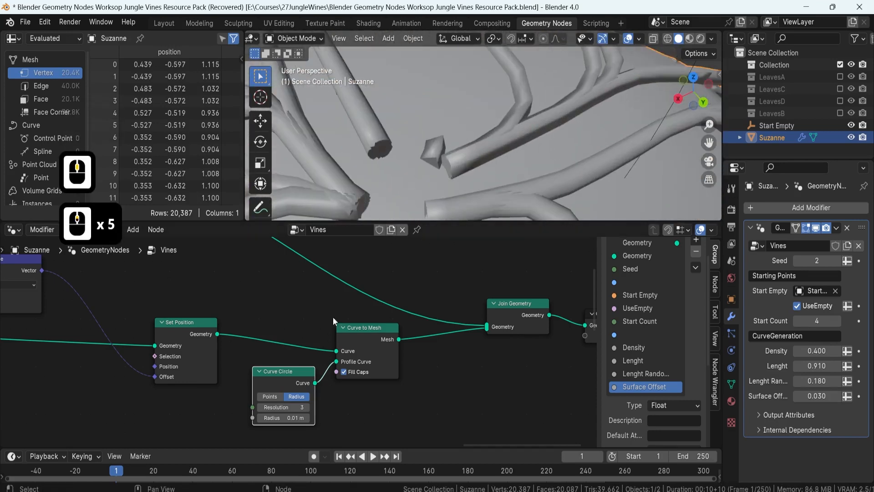
Set the Curve Circle's resolution back to 10 for rounder vine tubes
left_click(298, 408)
type("10")
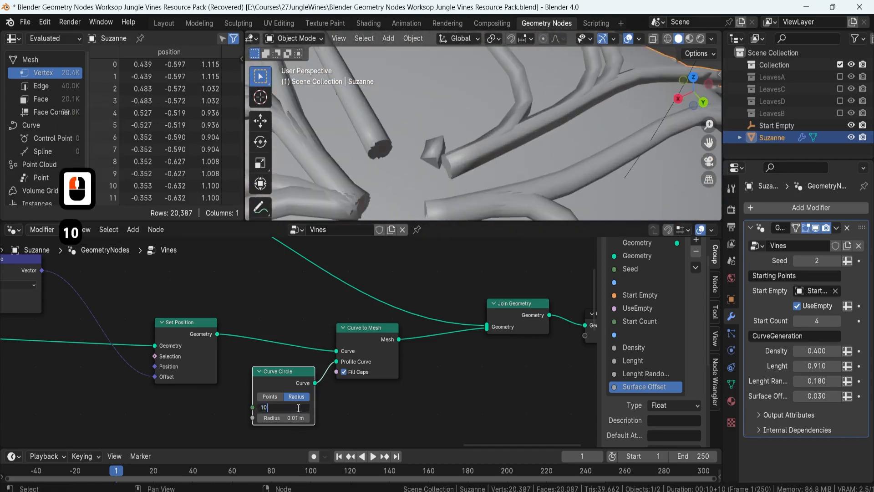
key("Return")
middle_click_drag(474, 103, 545, 76)
scroll(553, 116, "down", 7)
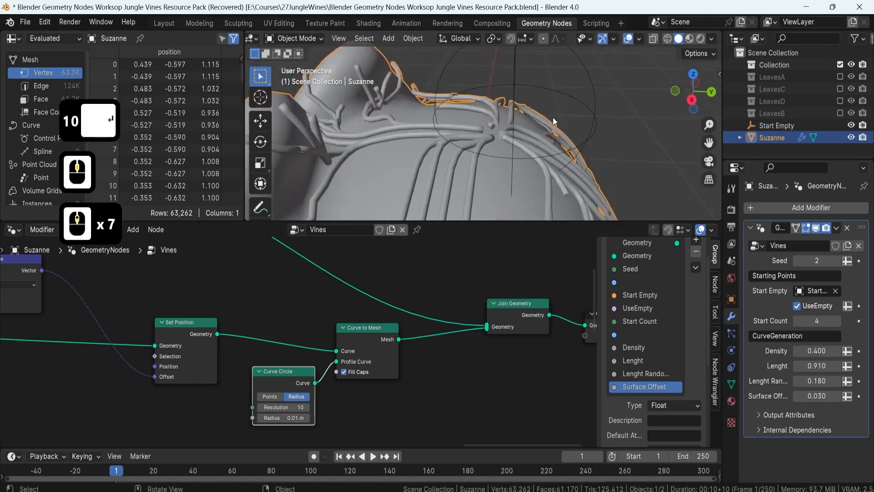
middle_click_drag(552, 117, 433, 105)
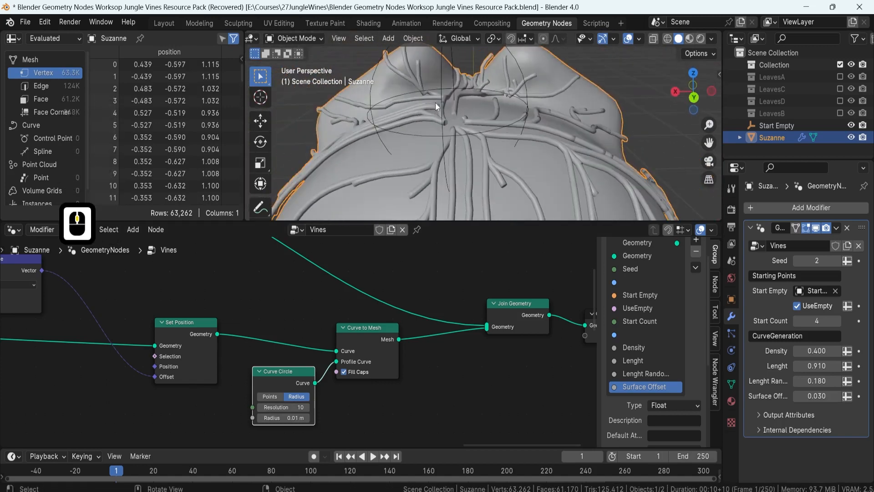
Move the Curve Circle, Curve to Mesh and the nodes after them away from Set Position to make room in between
key("F8")
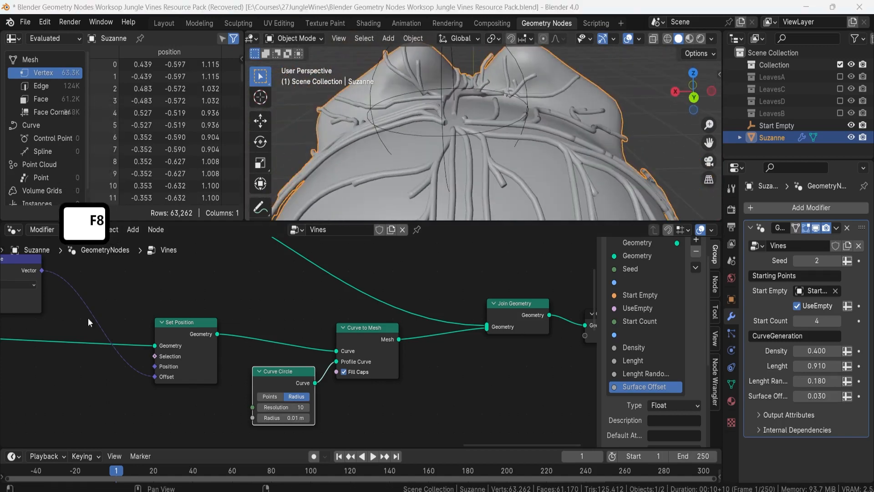
scroll(261, 350, "down", 3)
scroll(260, 352, "down", 9)
left_click_drag(468, 312, 292, 381)
key("g")
left_click(402, 369)
scroll(402, 370, "up", 10)
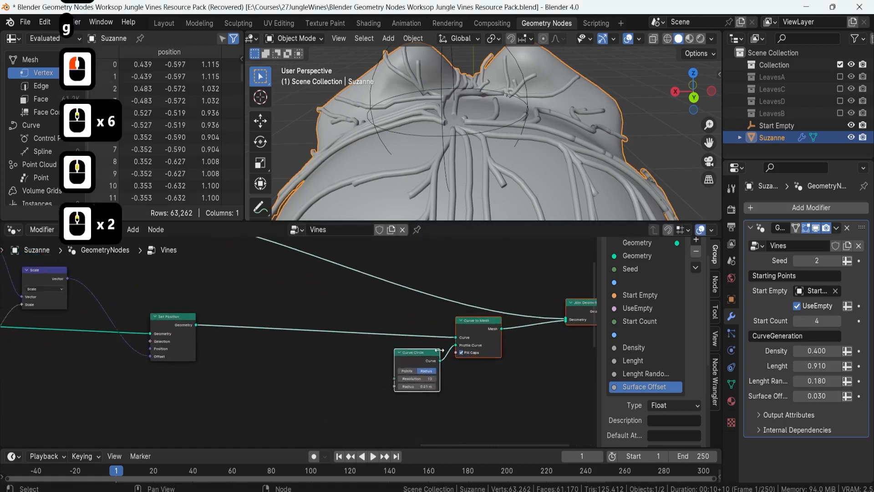
scroll(484, 335, "up", 2)
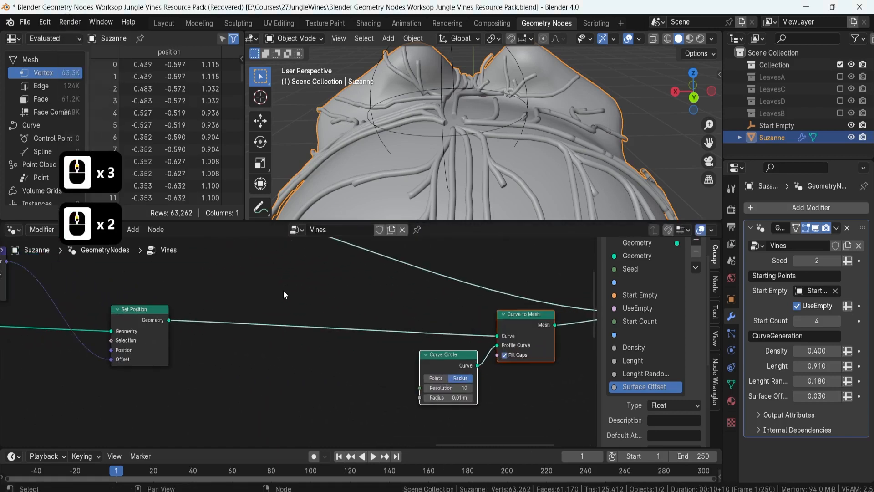
left_click(274, 279)
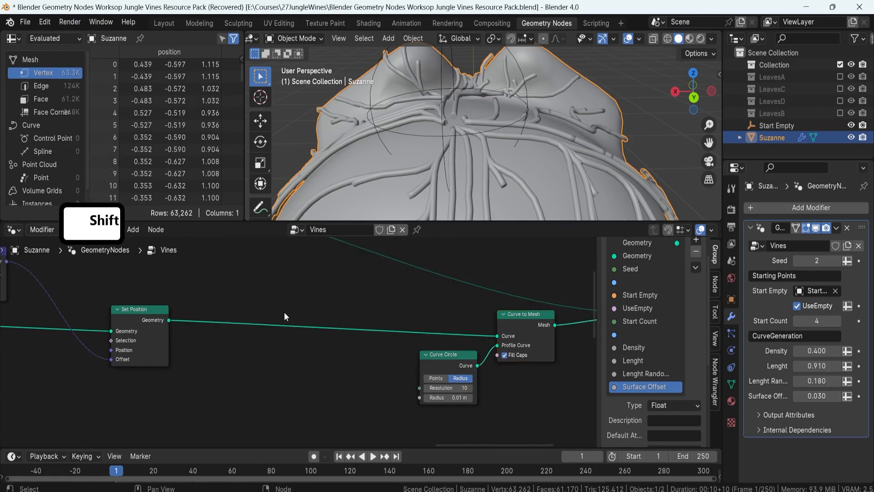
Insert a Set Curve Radius node on the link between Set Position and Curve to Mesh
key("shift+a")
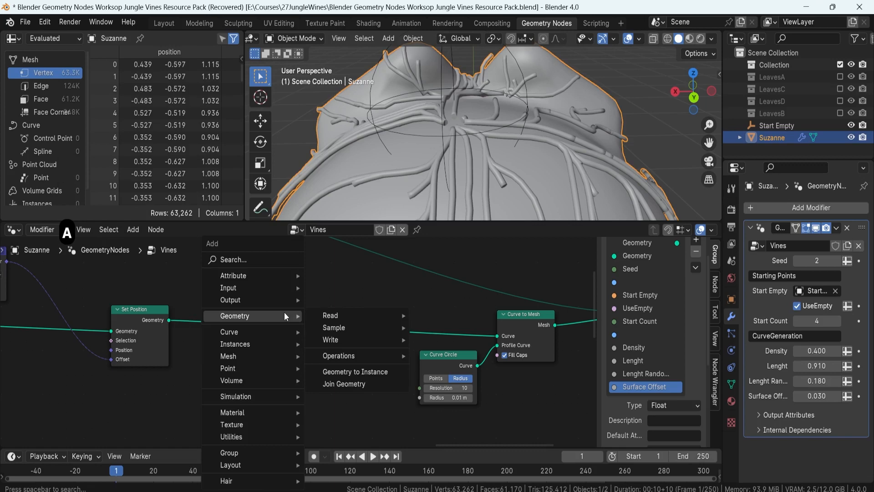
left_click(268, 263)
type("curv")
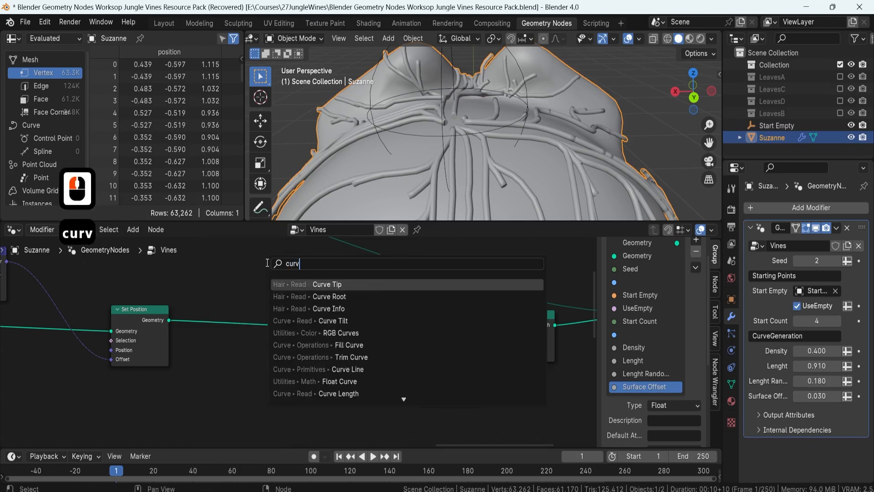
type("e radiu")
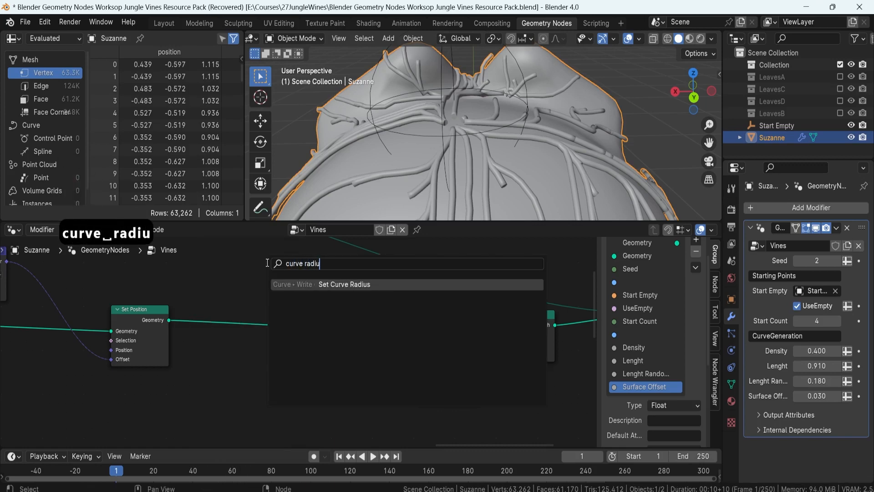
left_click(279, 284)
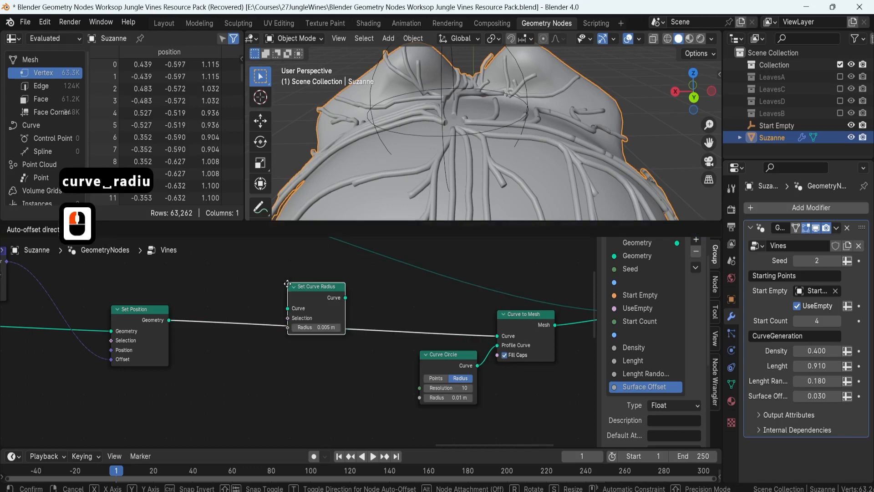
left_click(304, 313)
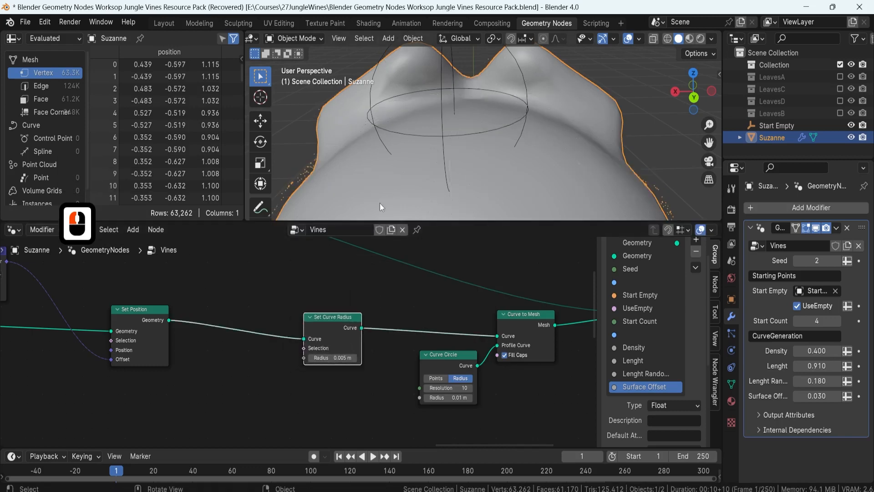
Set the radius of the Set Curve Radius node to 1.5 m
scroll(384, 202, "down", 3)
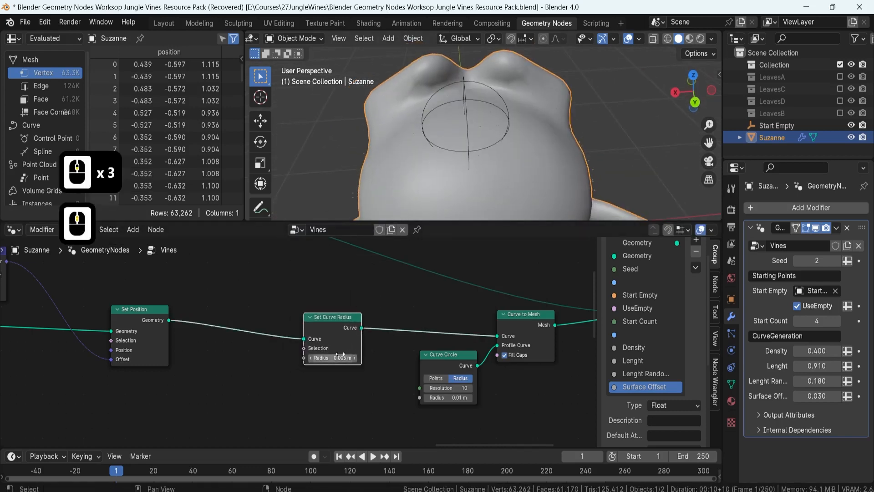
left_click_drag(342, 358, 412, 357)
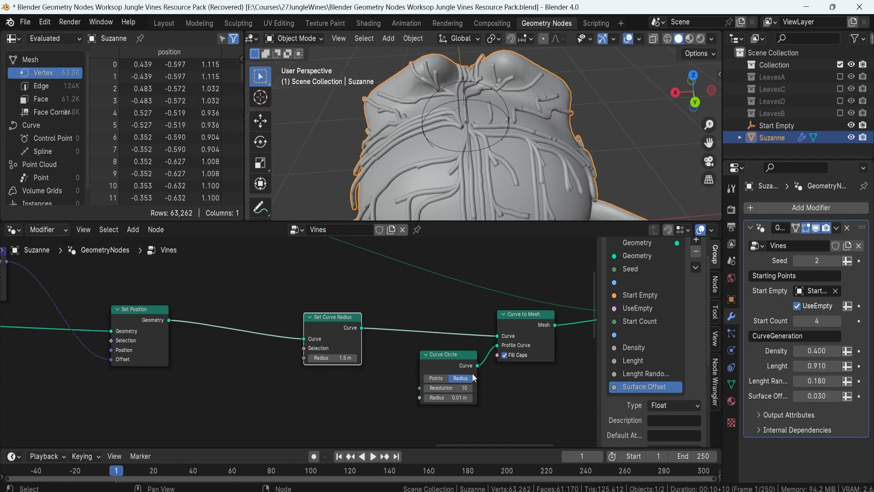
scroll(541, 360, "up", 2)
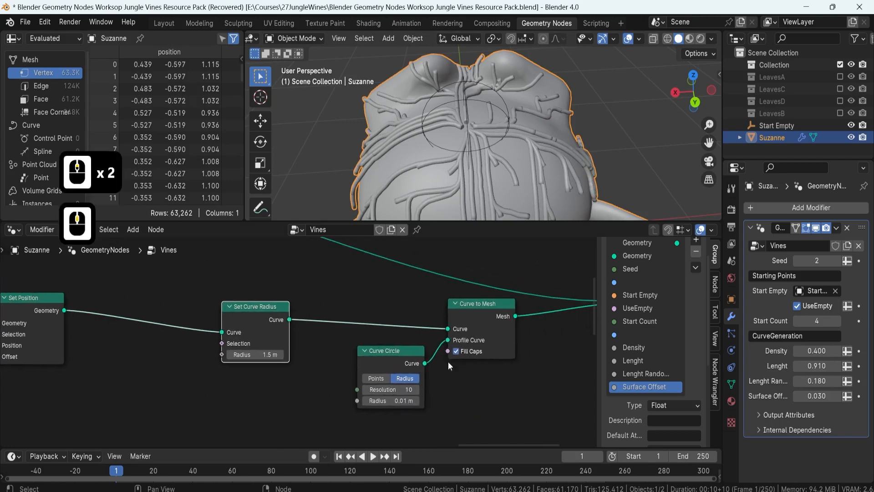
Examine the thickness of the vines around their starting points and along Suzanne's head
middle_click_drag(493, 113, 540, 145)
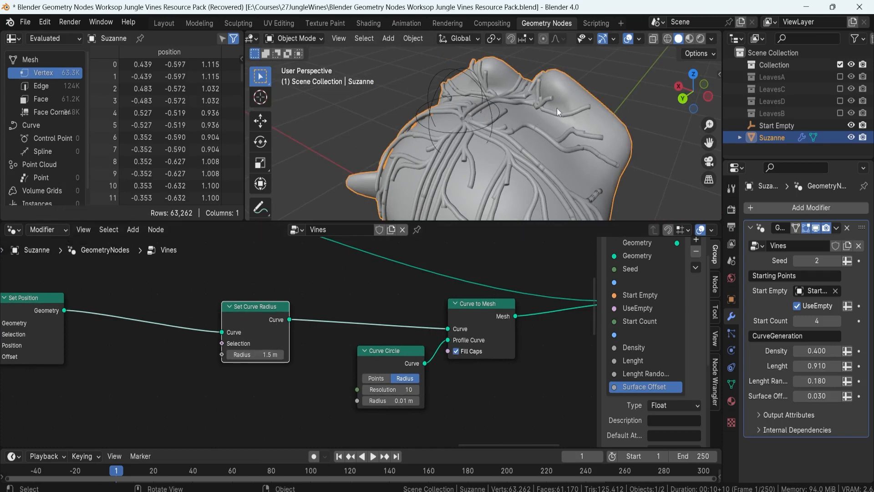
middle_click_drag(556, 108, 436, 119)
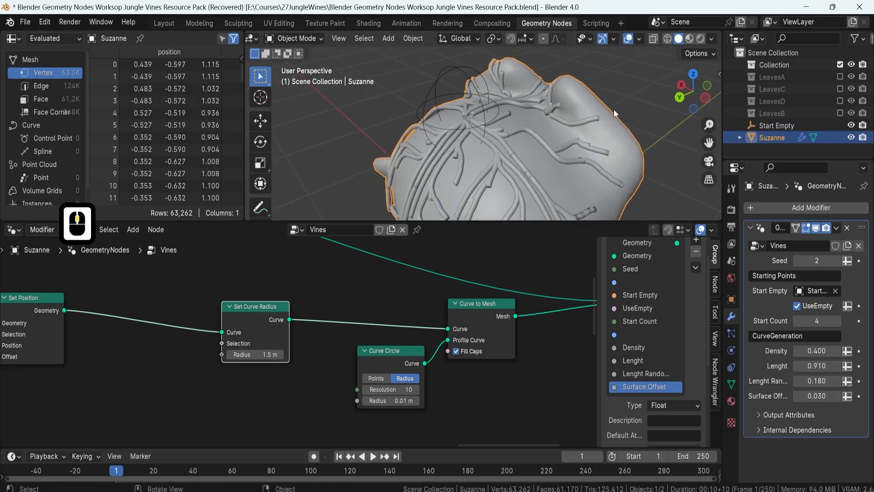
scroll(465, 108, "up", 8)
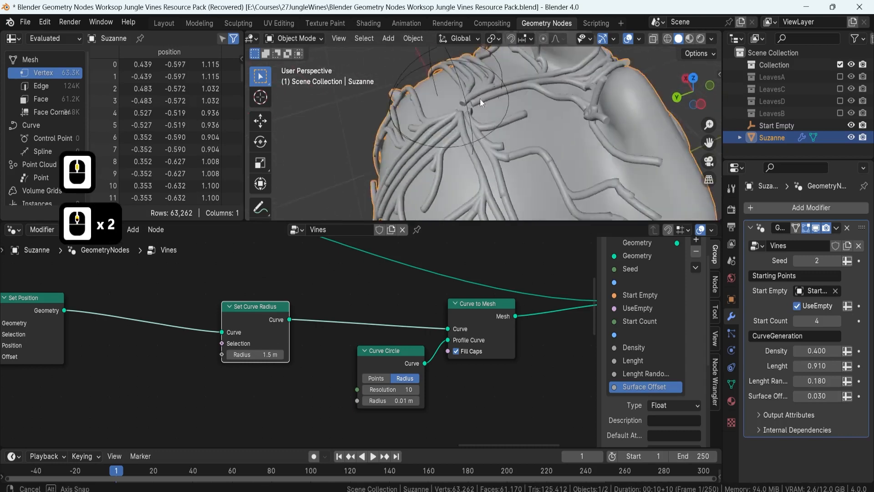
scroll(461, 125, "down", 7)
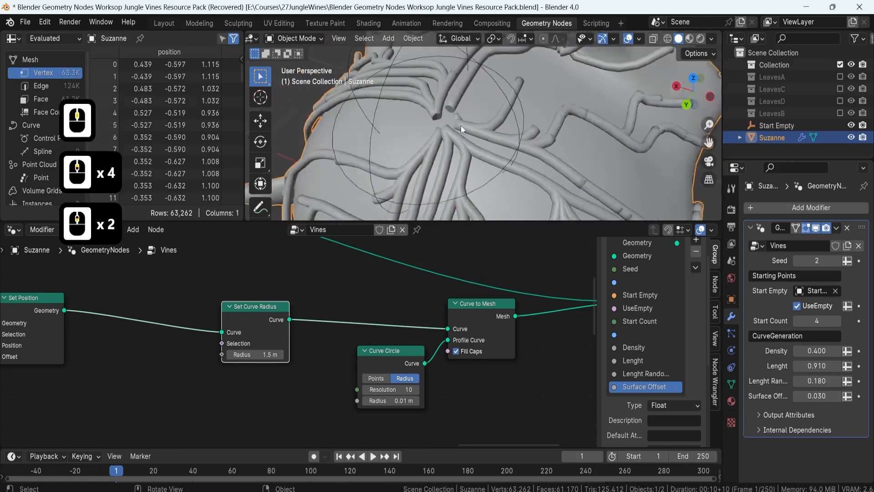
middle_click_drag(487, 122, 621, 102)
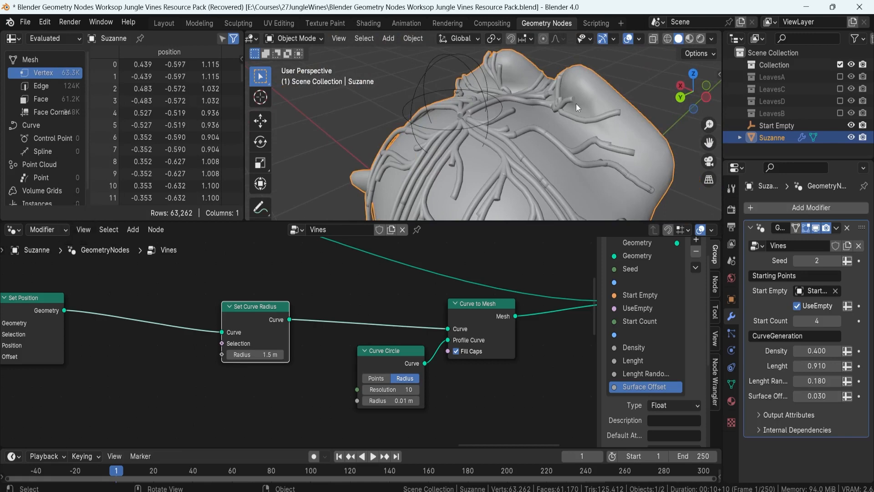
key("F8")
key("F8")
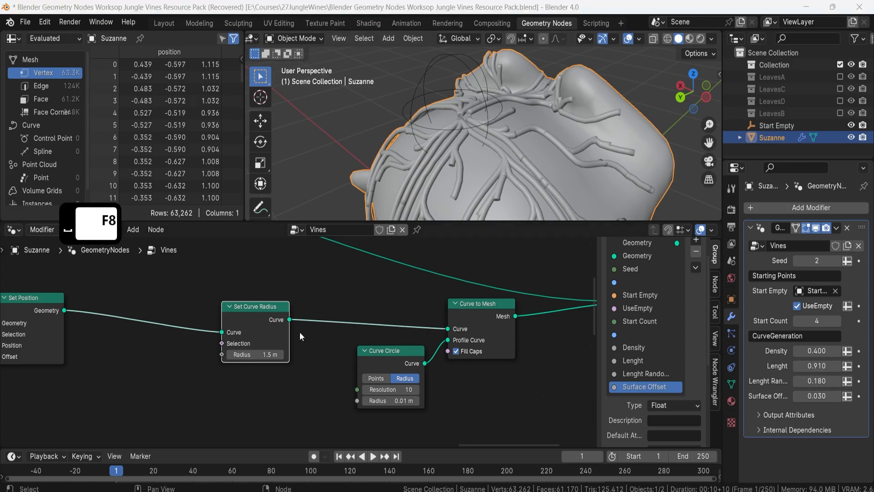
Add a Spline Parameter node and connect its Factor output to the Radius input of Set Curve Radius
middle_click_drag(217, 358, 310, 346)
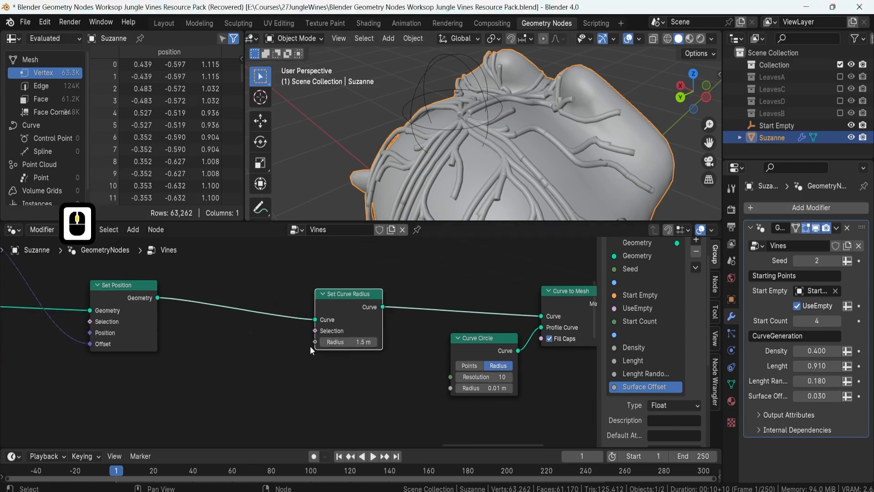
middle_click_drag(188, 371, 290, 354)
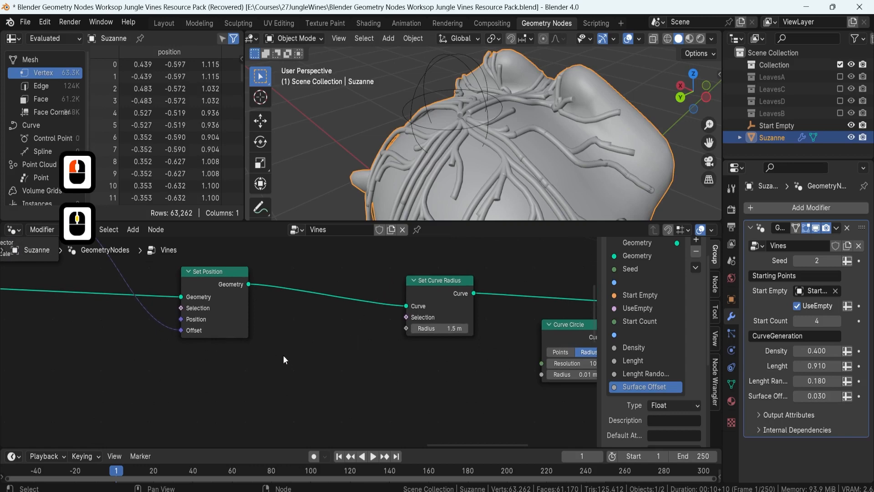
key("shift+a")
mouse_move(242, 384)
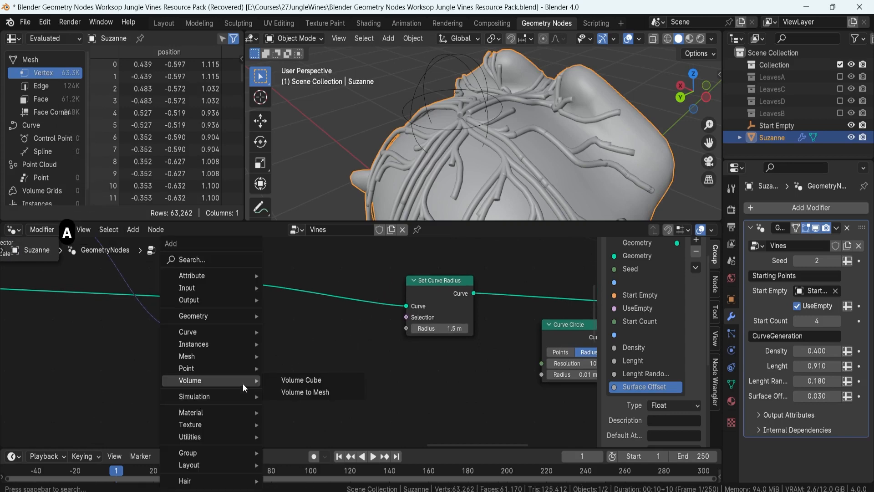
type("spline pa")
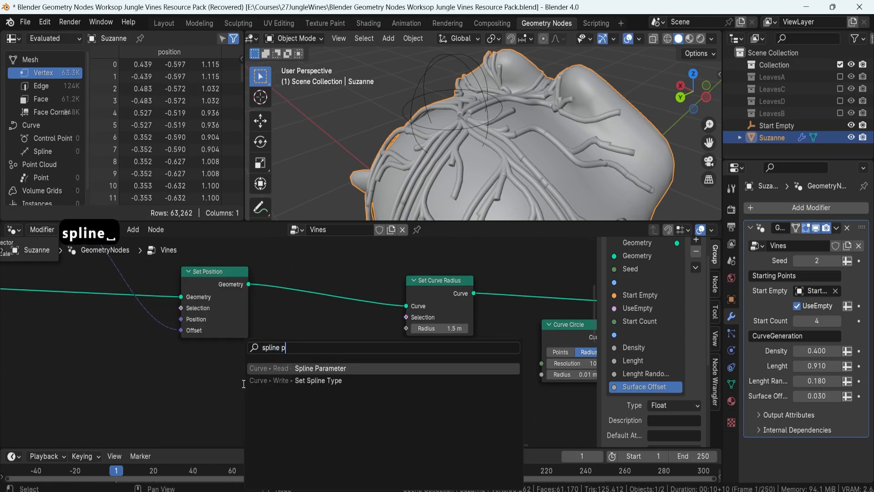
left_click(291, 369)
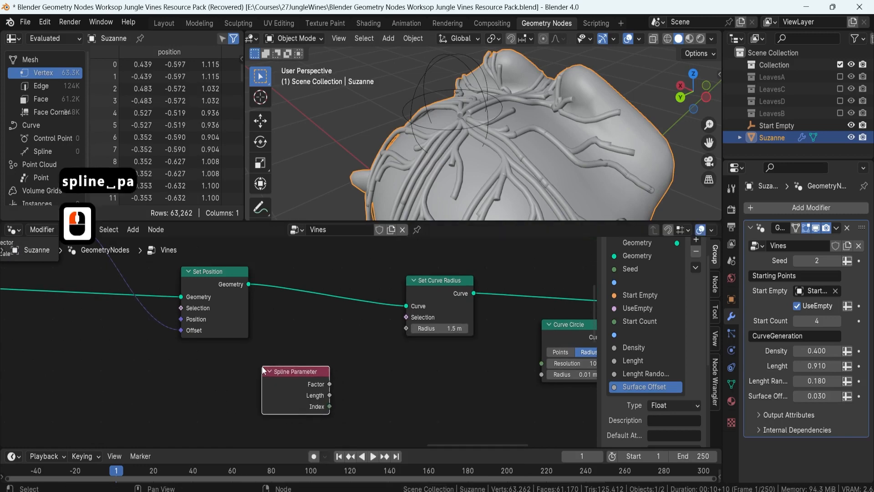
left_click(330, 382)
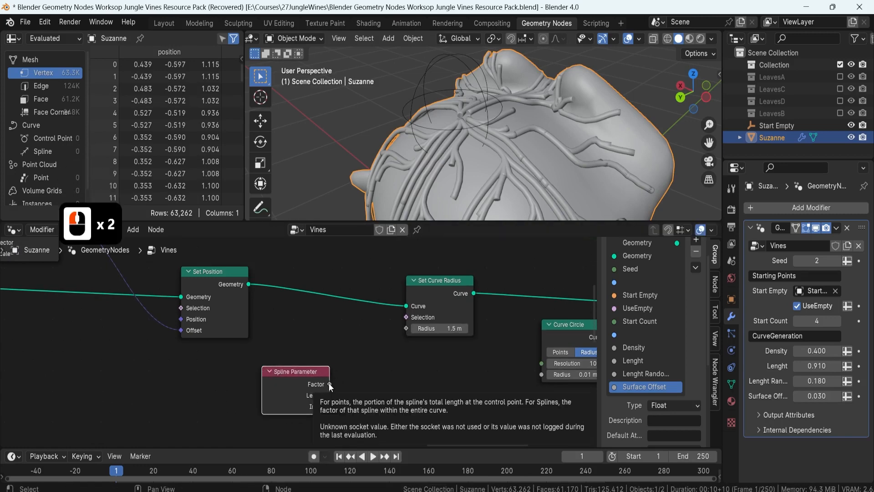
left_click_drag(329, 384, 406, 328)
scroll(433, 158, "down", 3)
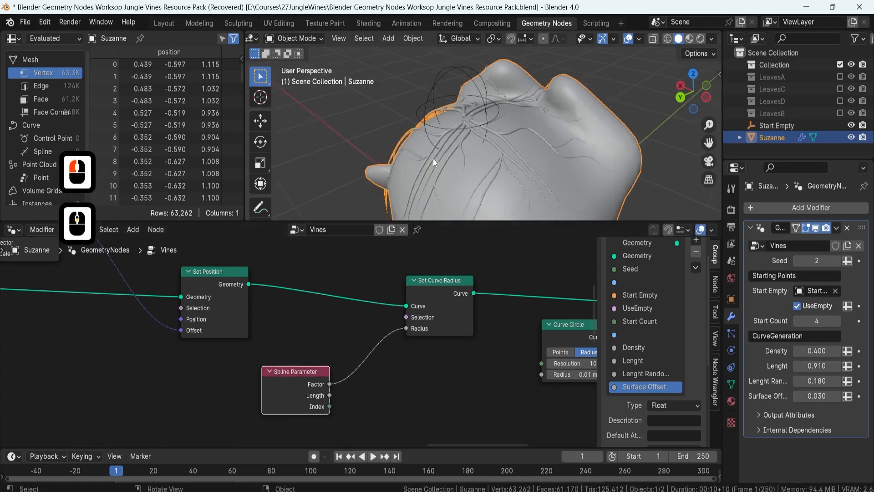
Examine how the vine thickness changes from the starting points outward along Suzanne's head
middle_click_drag(439, 158, 494, 123)
scroll(499, 110, "up", 2)
scroll(499, 110, "up", 5)
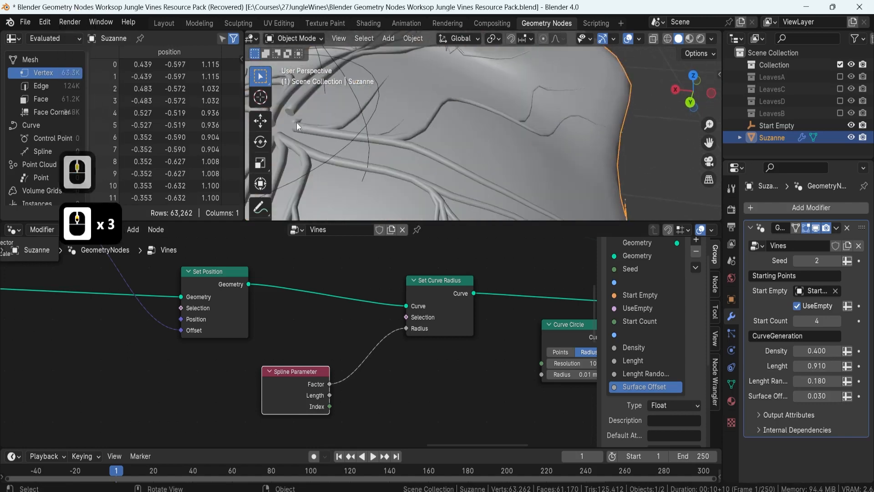
middle_click_drag(501, 126, 503, 95)
mouse_move(575, 181)
middle_mouse_down("shift")
mouse_move(417, 135)
mouse_move(501, 171)
middle_mouse_up("shift")
mouse_move(303, 169)
middle_mouse_down("shift")
mouse_move(386, 124)
mouse_move(342, 106)
middle_mouse_up("shift")
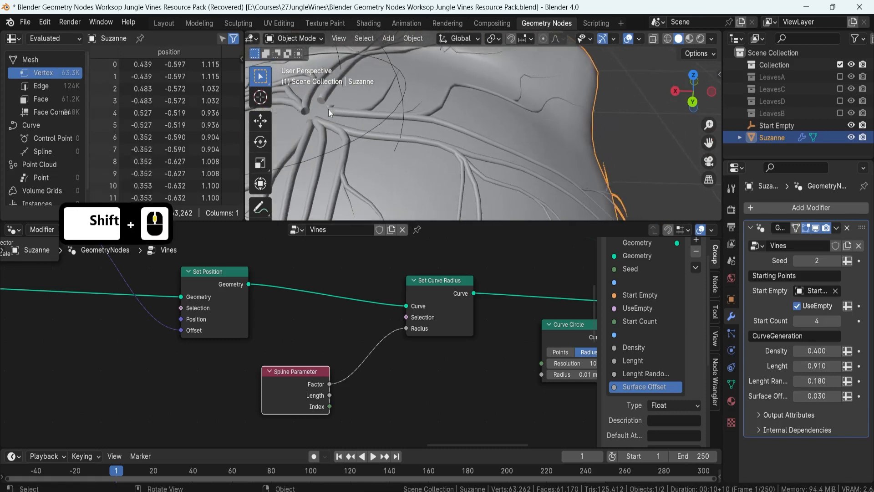
scroll(498, 134, "down", 4)
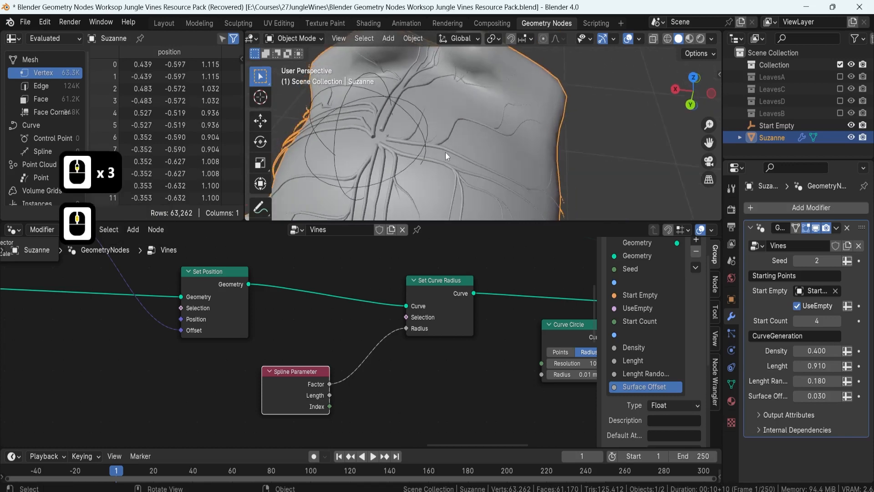
scroll(445, 152, "down", 2)
middle_click_drag(499, 160, 395, 82, "shift")
scroll(455, 122, "up", 2)
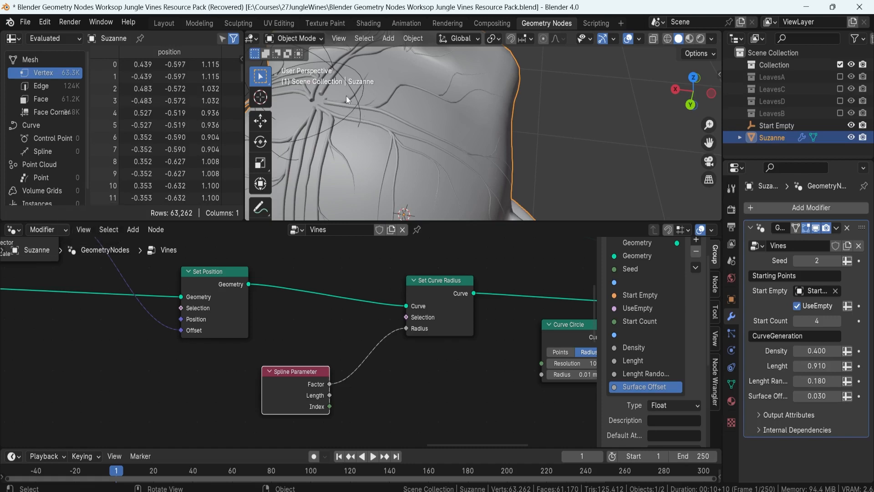
middle_click_drag(365, 130, 394, 136, "shift")
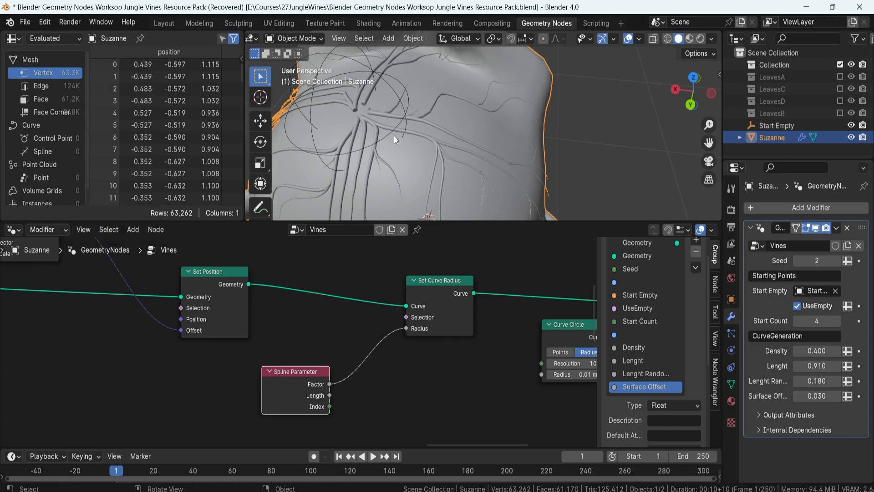
key("F8")
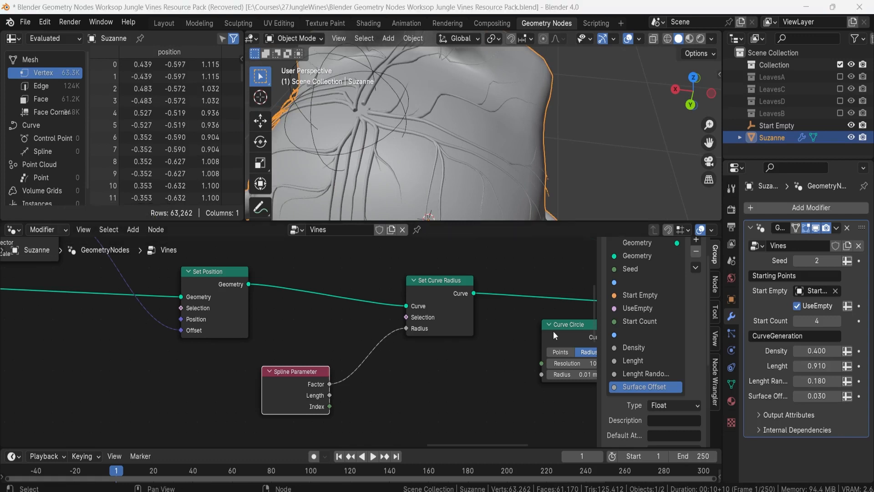
Duplicate the CurveGeneration string input of the Vines group and move the copy below Surface Offset
scroll(630, 328, "down", 5)
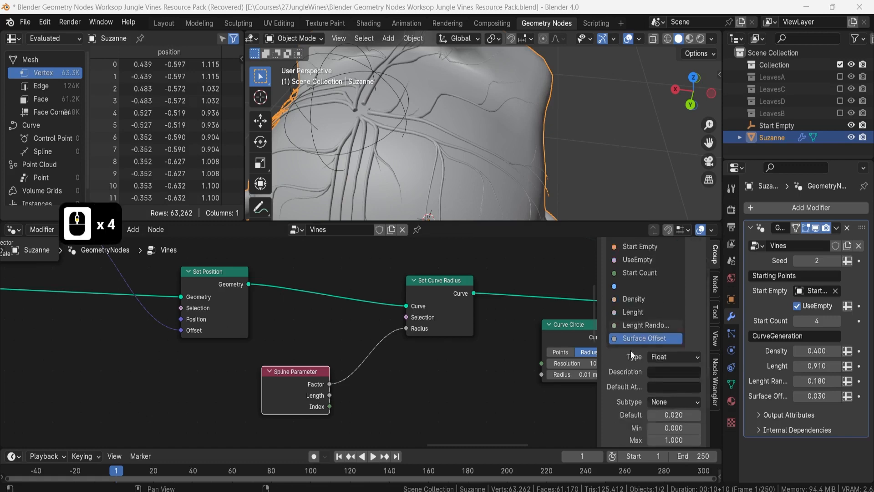
scroll(630, 350, "up", 3)
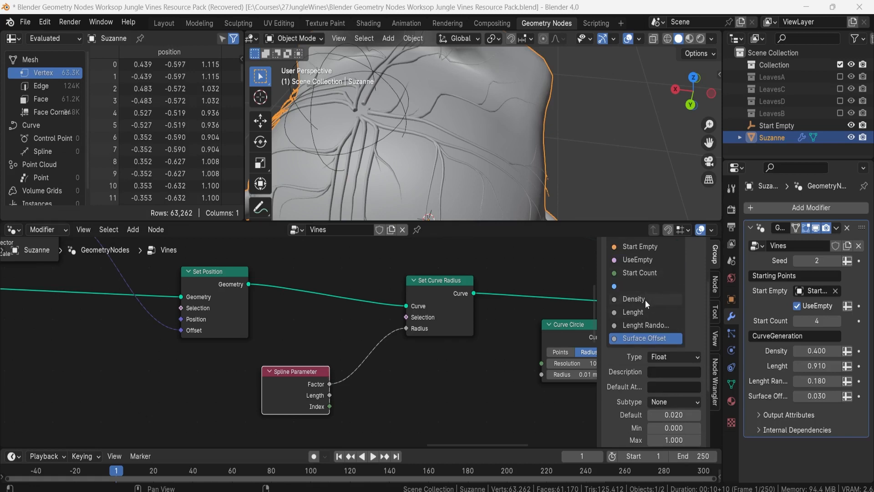
left_click(633, 286)
scroll(632, 288, "up", 2)
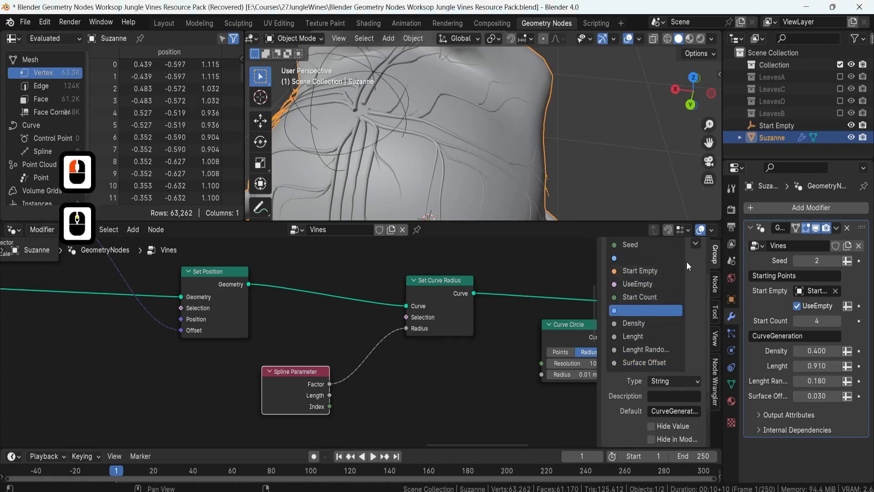
left_click(694, 244)
left_click(697, 256)
scroll(633, 294, "down", 2)
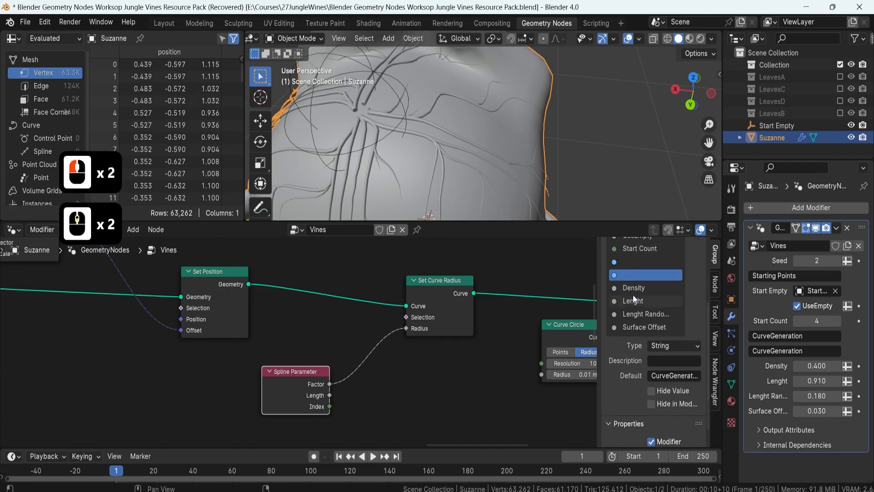
left_click_drag(628, 274, 630, 313)
left_click(632, 327)
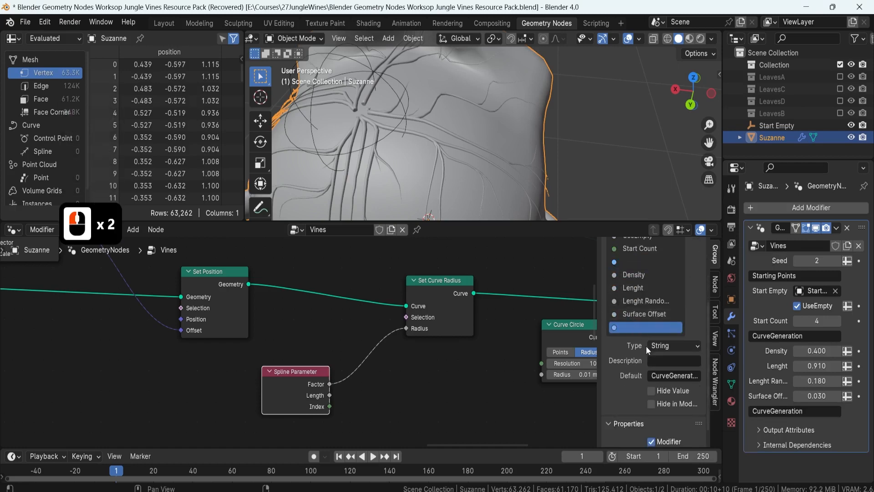
Set the copied string input's default to "Vines" and reset its value in the modifier to that default
double_click(664, 374)
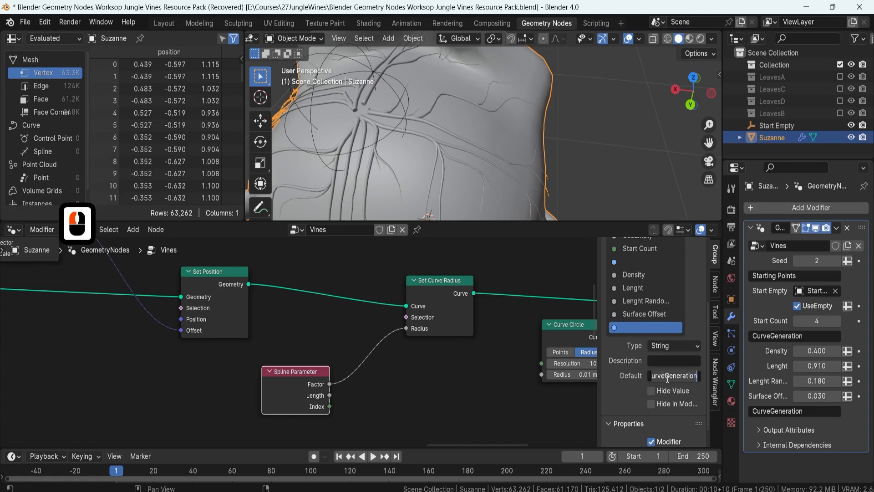
key("F8")
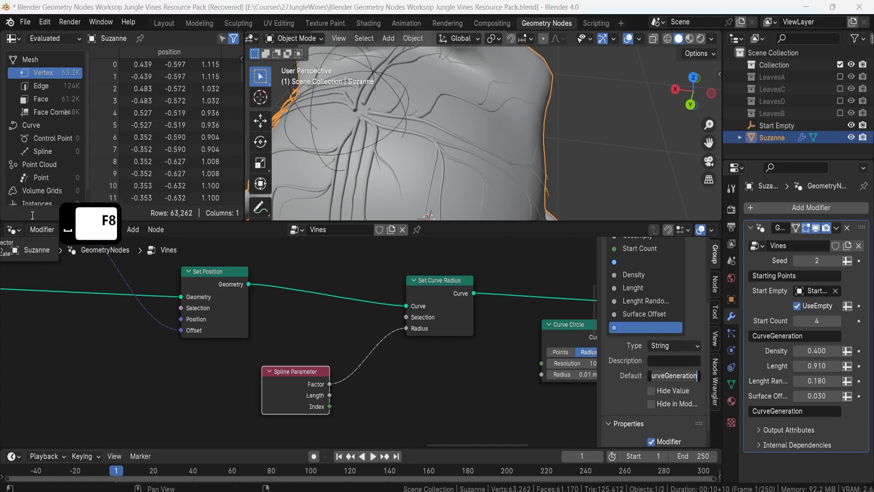
left_click(668, 379)
key("ctrl+a")
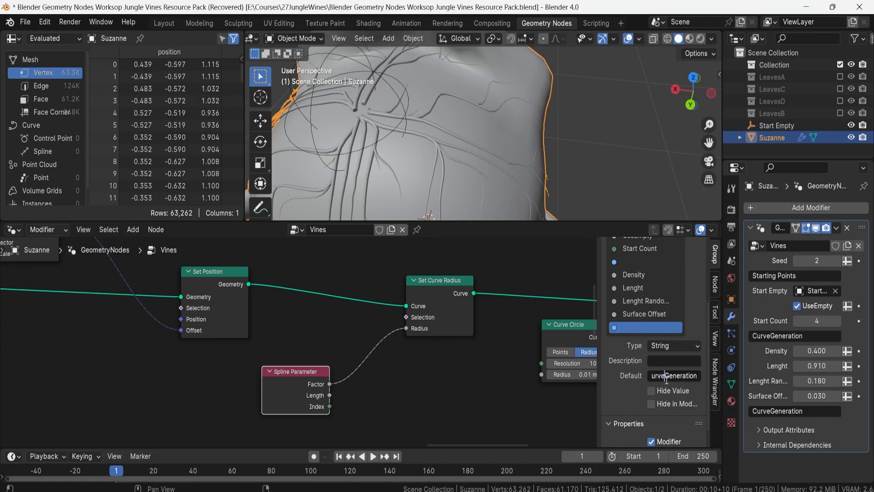
type("Vines")
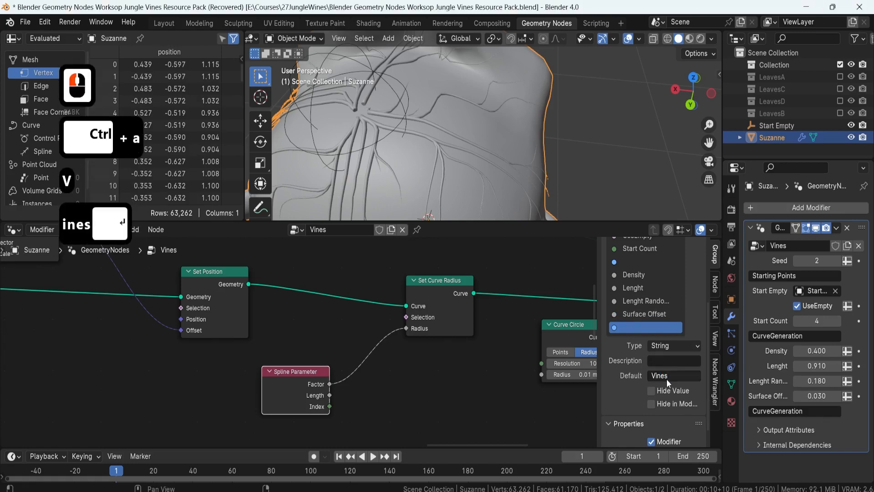
key("Return")
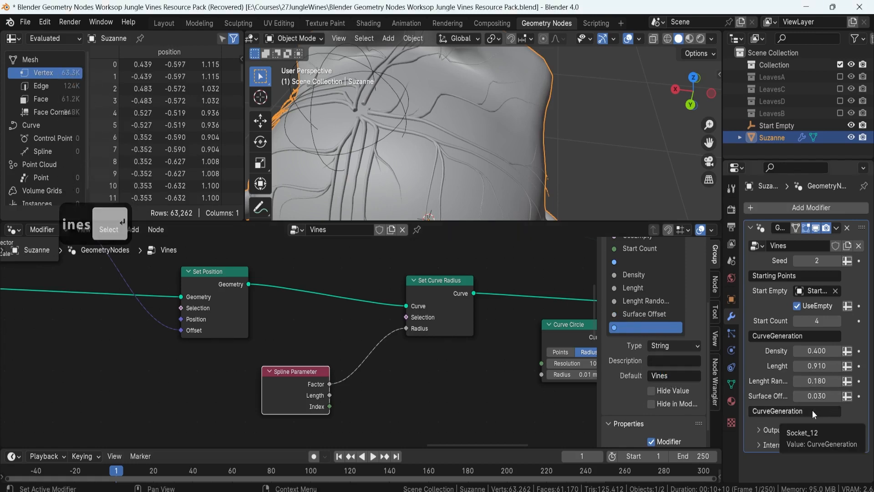
key("BackSpace")
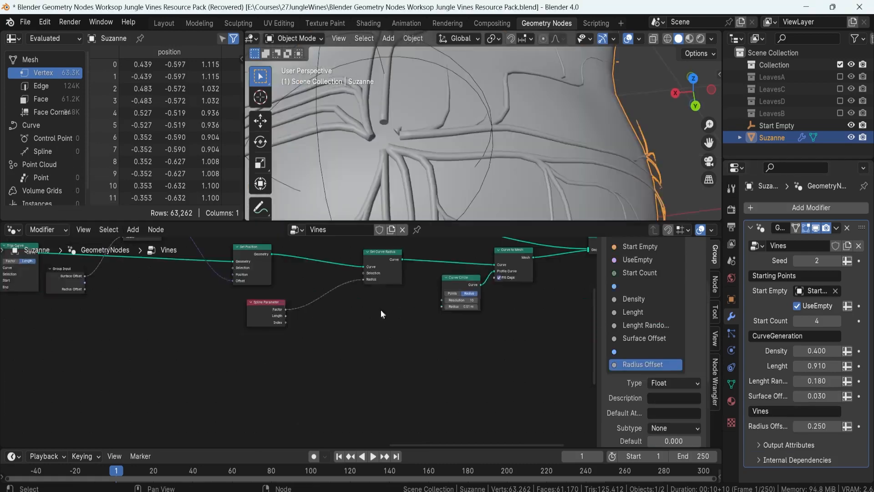
Add a Map Range node to the right of Spline Parameter, below Set Curve Radius
scroll(378, 305, "down", 4)
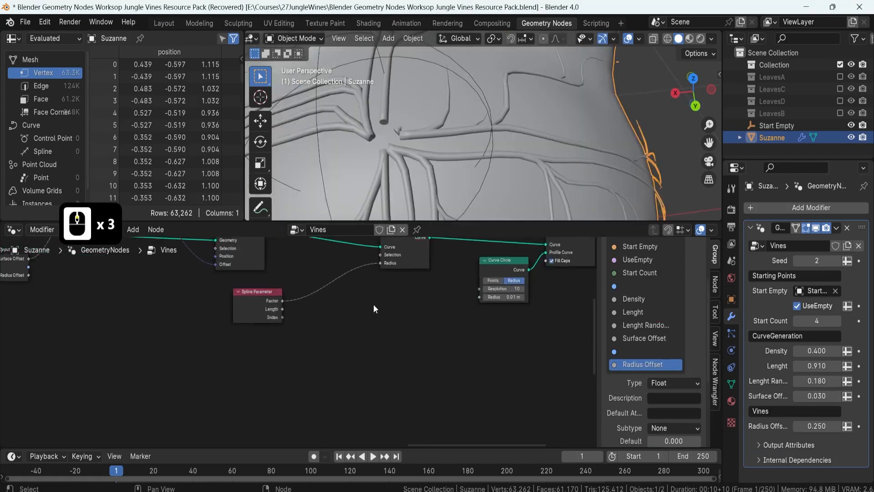
middle_click_drag(375, 293, 348, 329)
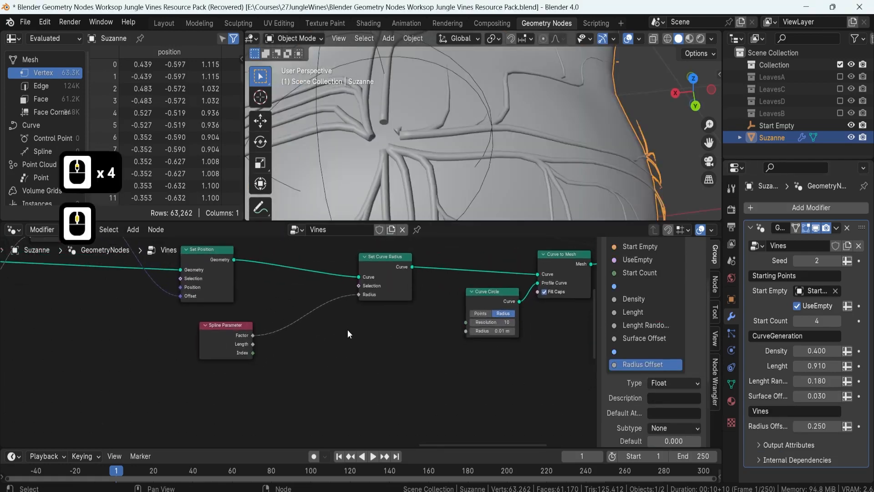
key("shift+a")
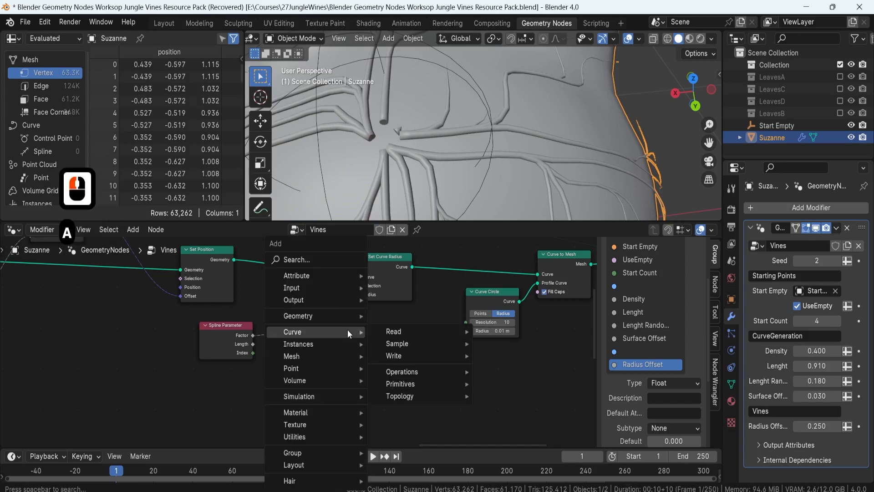
type("map")
key("Return")
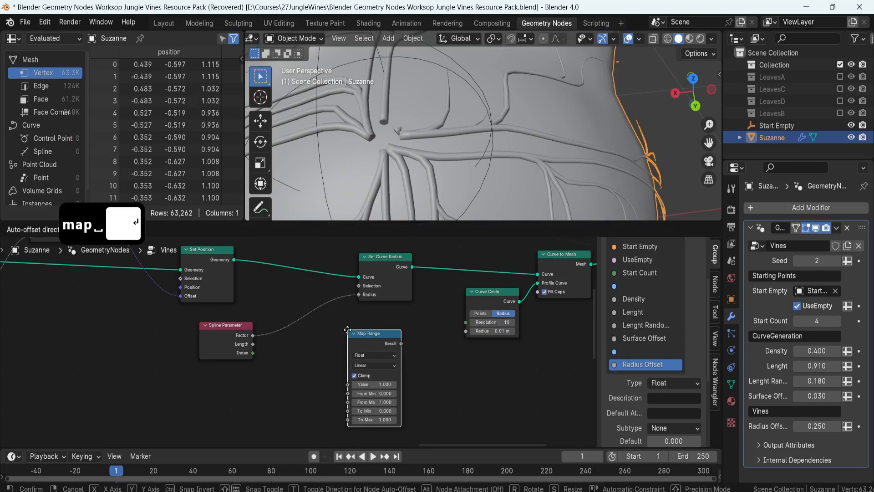
left_click(347, 329)
left_click(361, 334)
key("g")
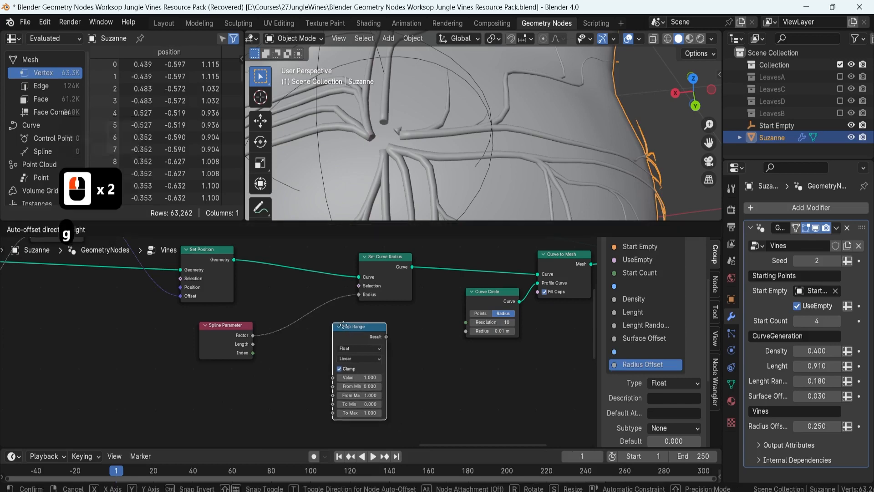
left_click(324, 323)
scroll(305, 343, "up", 2)
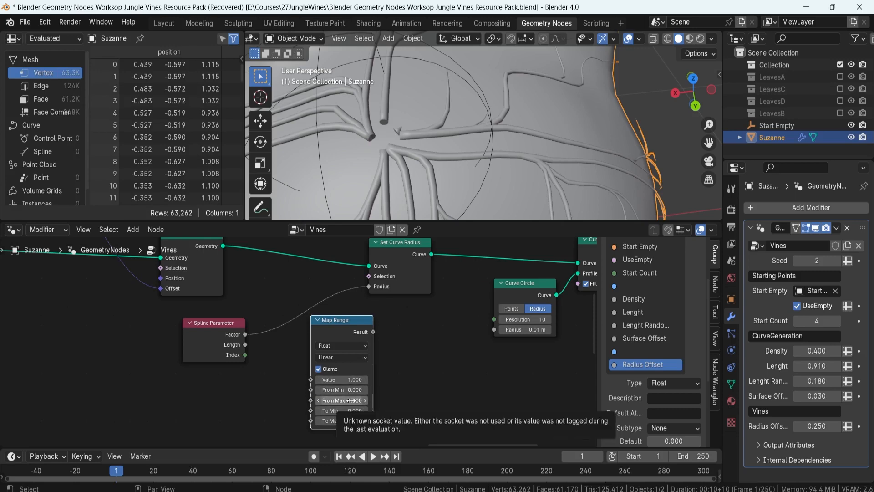
Try driving the Radius of Set Curve Radius with Spline Parameter's Length output, and reconnect Factor
key("F8")
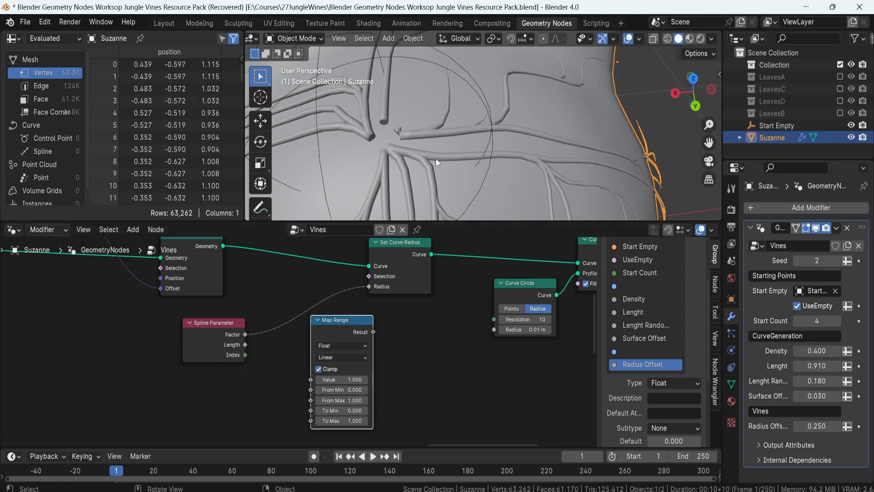
middle_click_drag(436, 158, 416, 137)
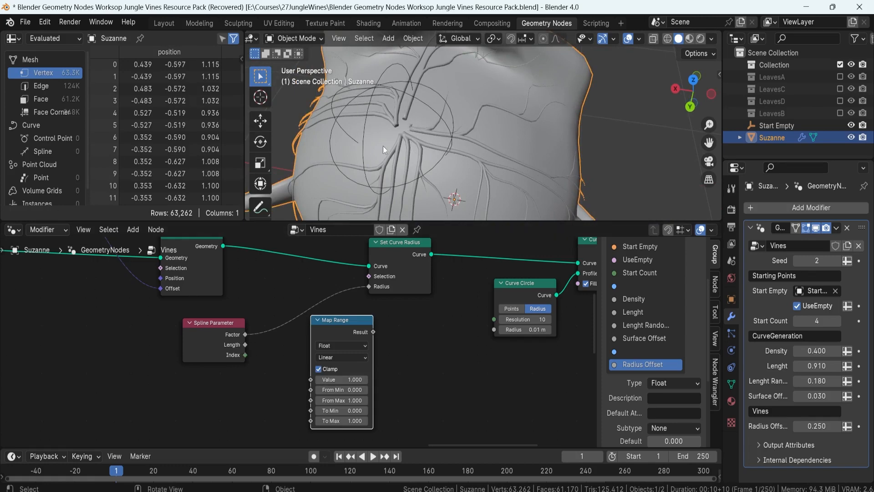
middle_click_drag(585, 179, 542, 157)
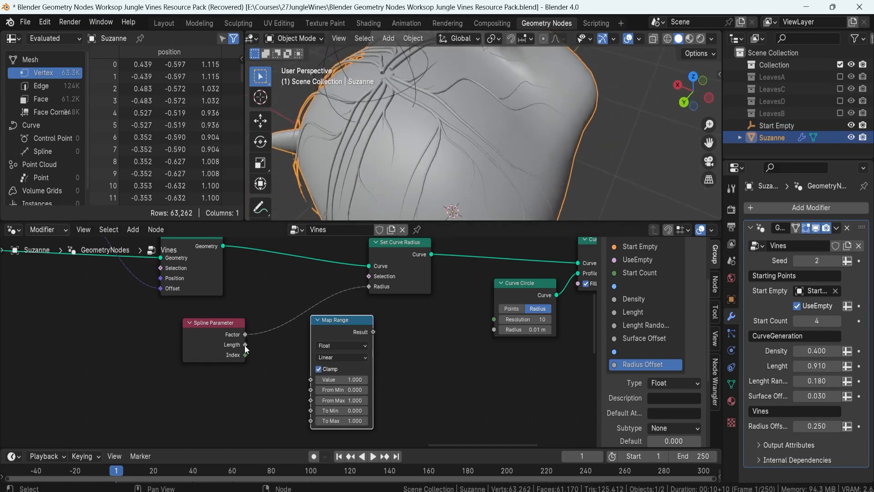
left_click_drag(245, 344, 368, 286)
scroll(413, 113, "up", 3)
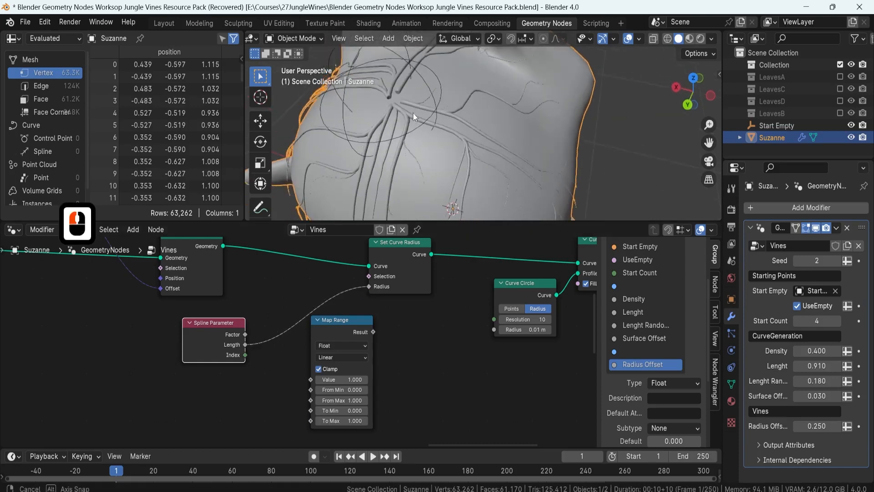
scroll(401, 172, "down", 4)
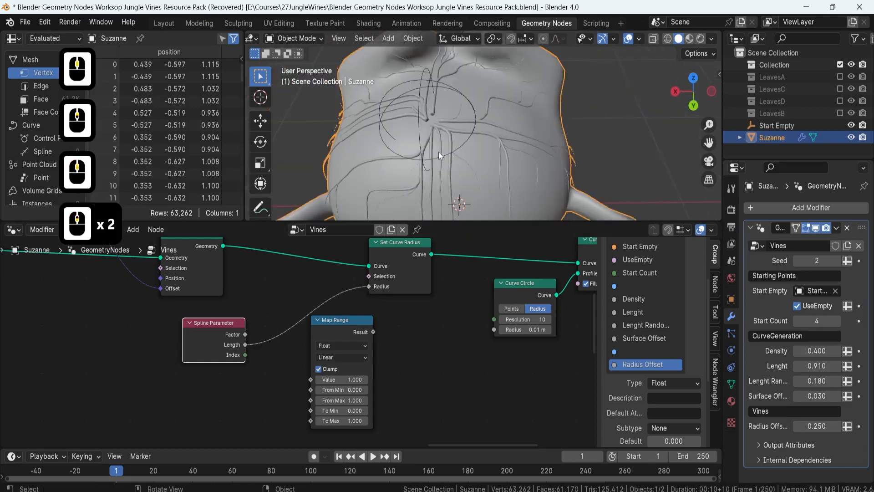
left_click_drag(245, 334, 370, 288)
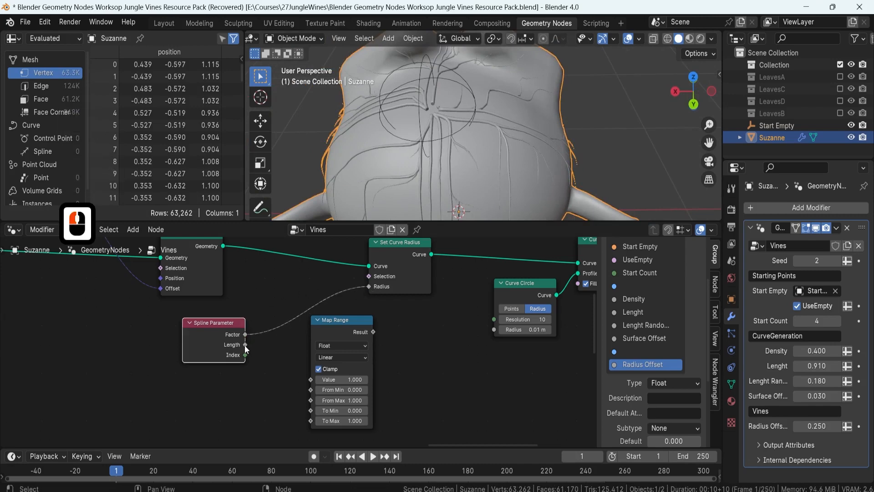
Connect the Length output of Spline Parameter to the Value input of Map Range
left_click_drag(244, 344, 310, 380)
scroll(333, 332, "up", 2)
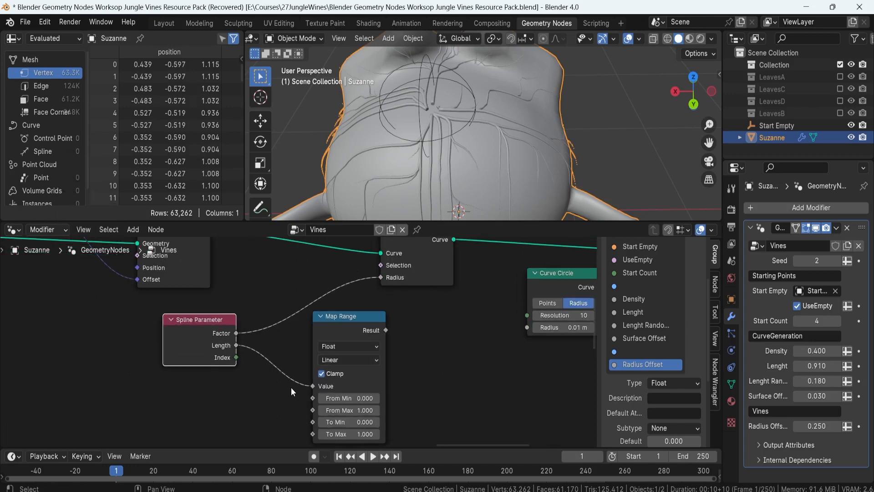
middle_click_drag(286, 394, 292, 363)
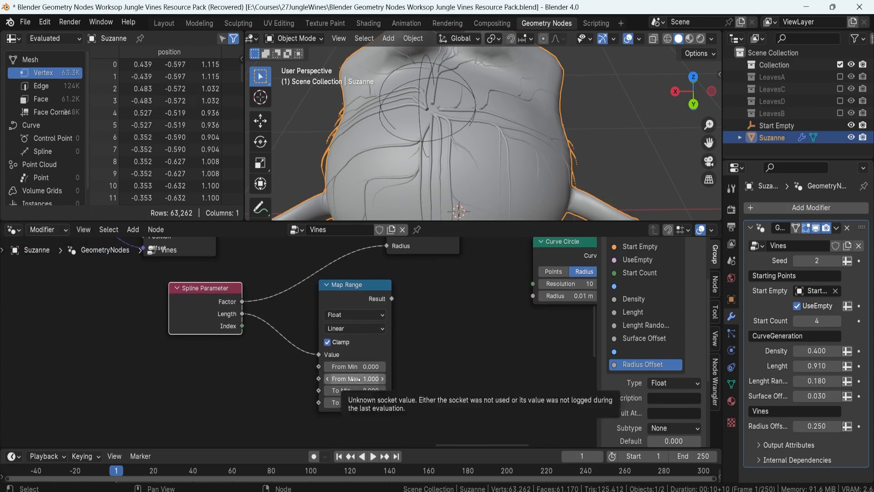
left_click_drag(356, 380, 289, 379)
scroll(550, 156, "up", 2)
middle_click_drag(550, 156, 484, 122)
scroll(485, 122, "up", 1)
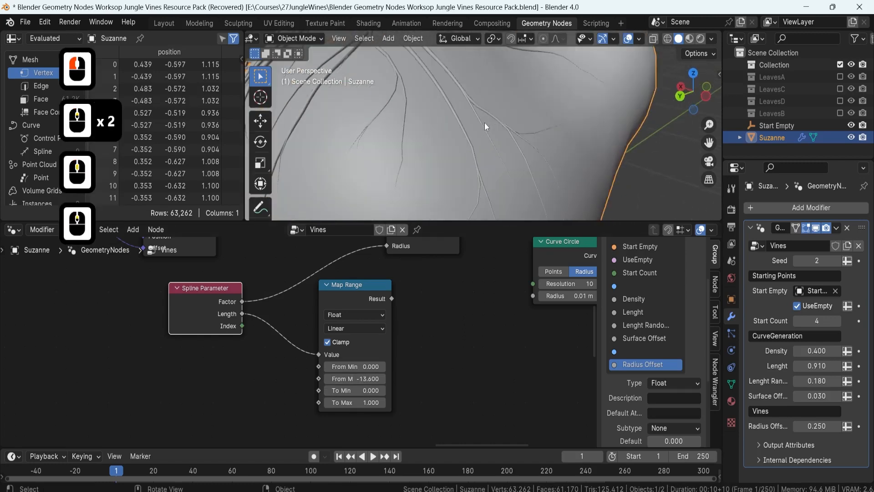
left_click_drag(359, 378, 408, 378)
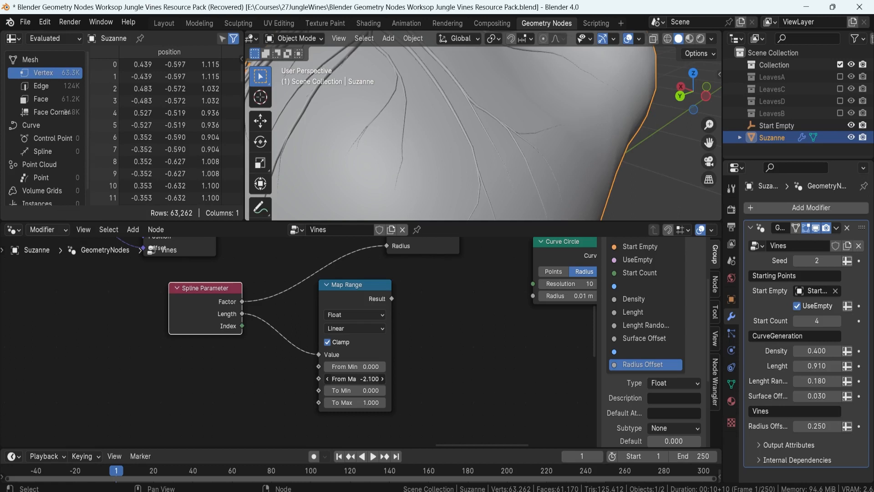
Set From Max of the Map Range node to 0.01
double_click(370, 378)
type(".01")
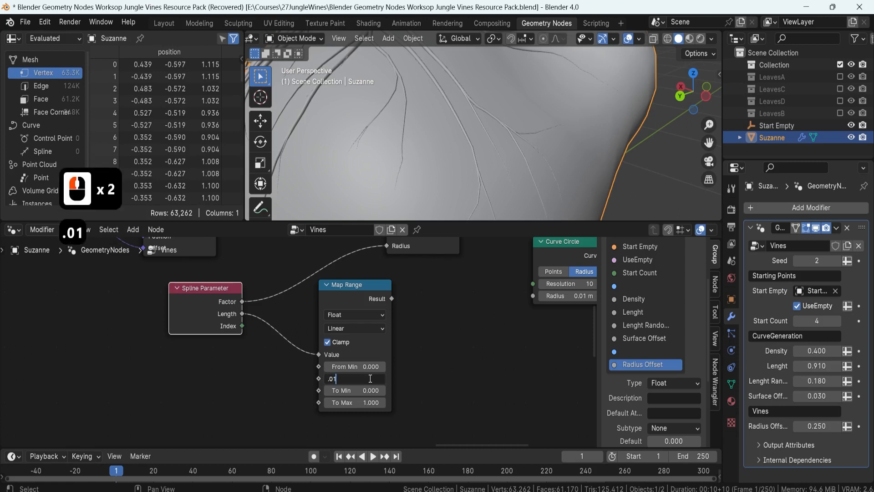
key("Return")
scroll(395, 283, "down", 2)
middle_click_drag(395, 298, 352, 336)
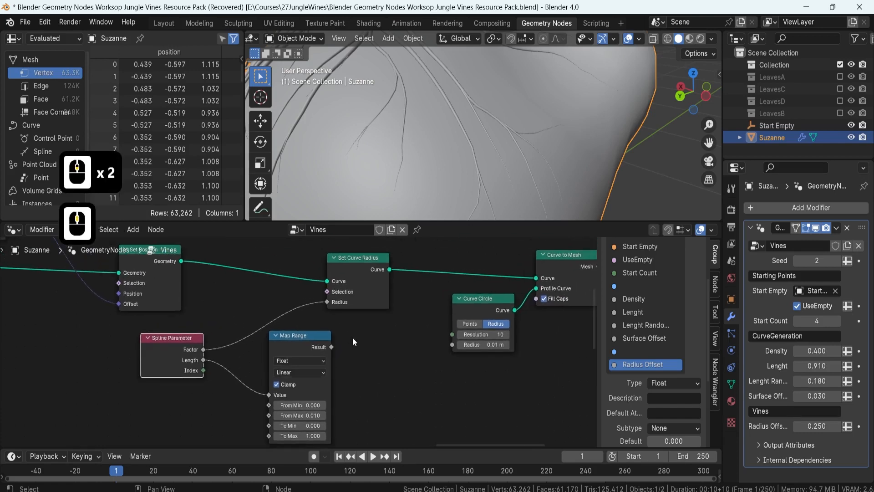
Connect the Result output of Map Range to the Radius input of Set Curve Radius
scroll(341, 338, "up", 3)
left_click_drag(340, 348, 335, 291)
middle_click_drag(366, 337, 376, 289)
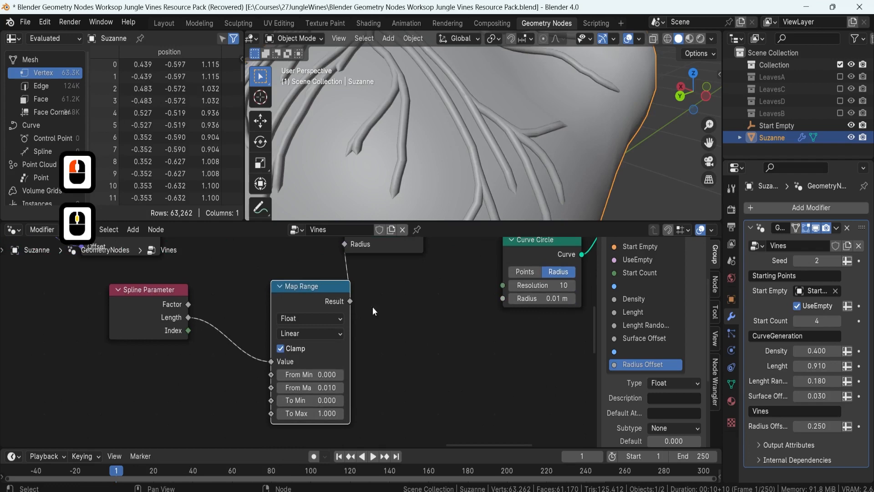
Set From Max of the Map Range node to 1 and inspect the vines' thickness from several angles
left_click(324, 387)
type("1")
key("Return")
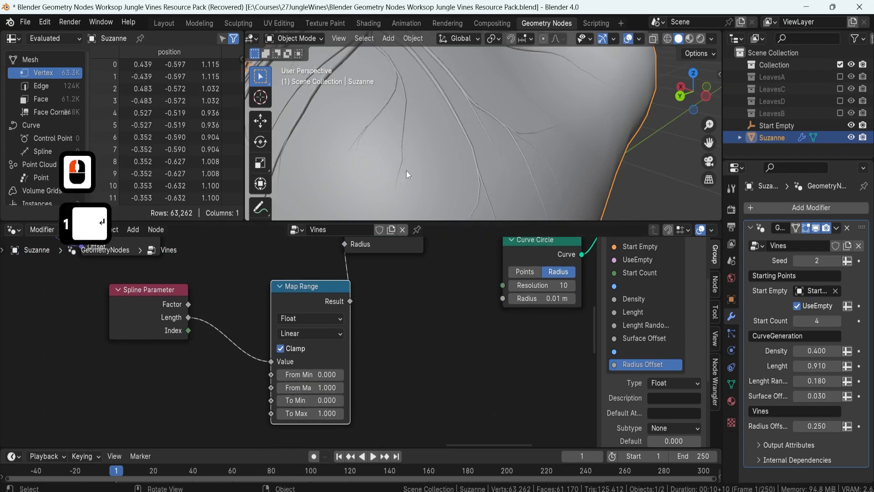
middle_click_drag(406, 170, 380, 76)
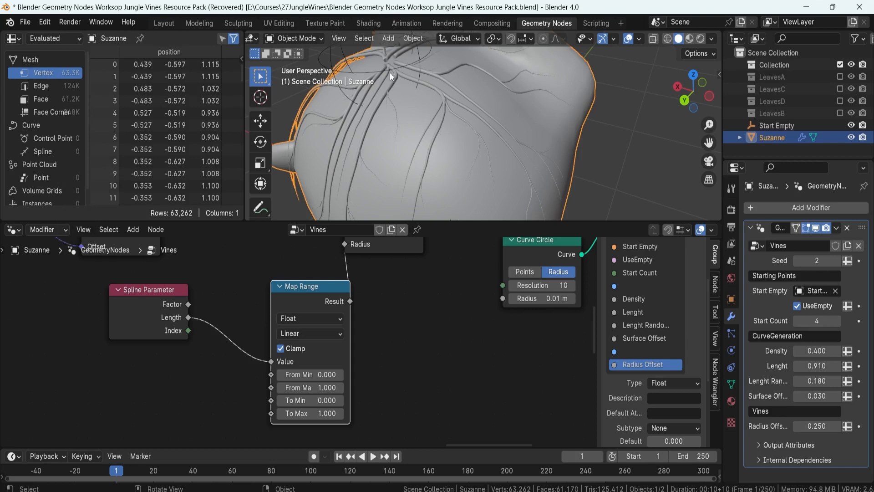
middle_click_drag(537, 171, 506, 203)
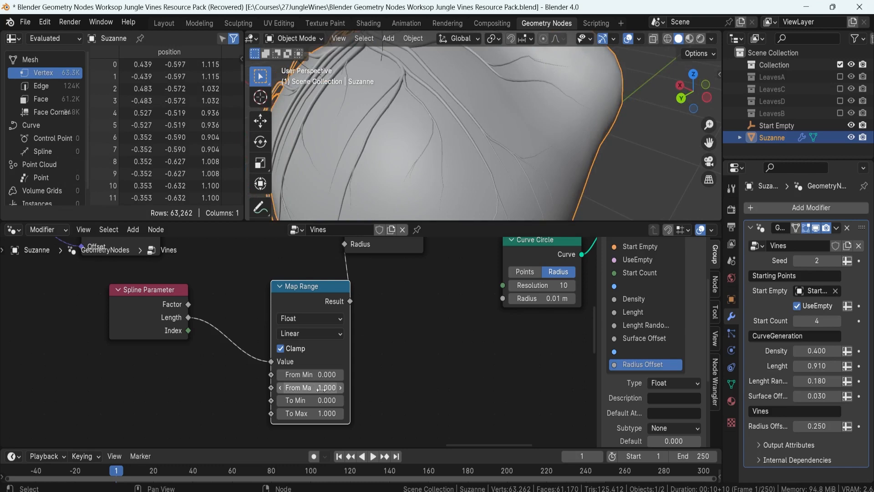
middle_click_drag(370, 60, 413, 97)
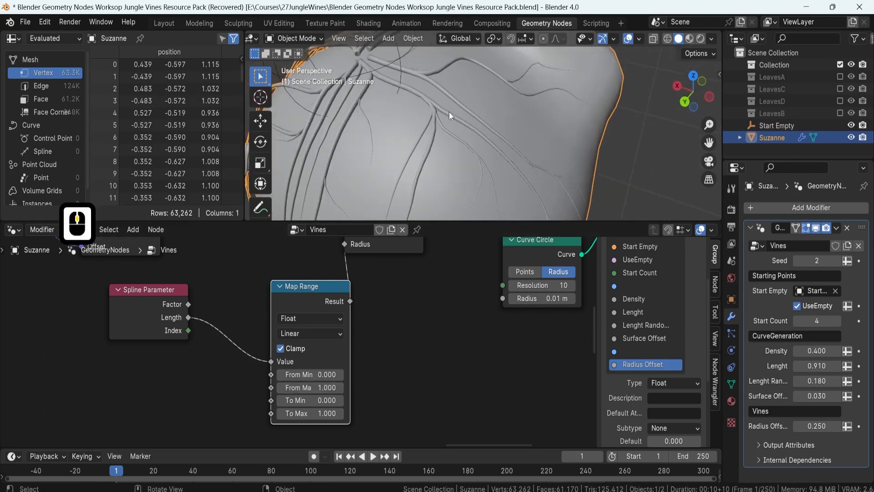
Lower From Max of the Map Range node to 0.1 and check how the vine ends taper
left_click_drag(322, 388, 304, 387)
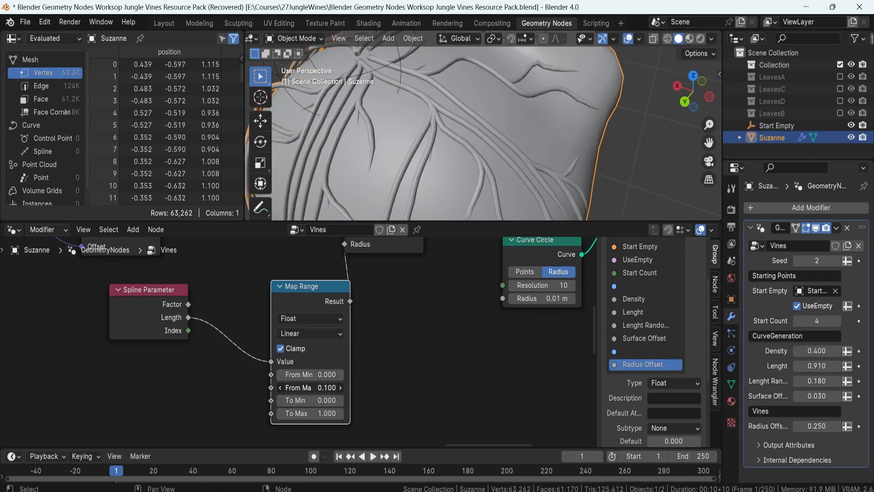
middle_click_drag(505, 145, 474, 117)
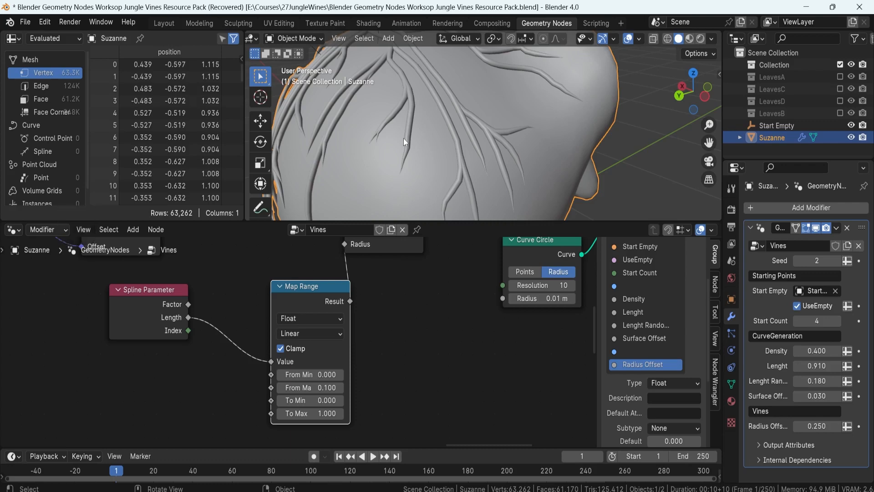
scroll(421, 144, "up", 3)
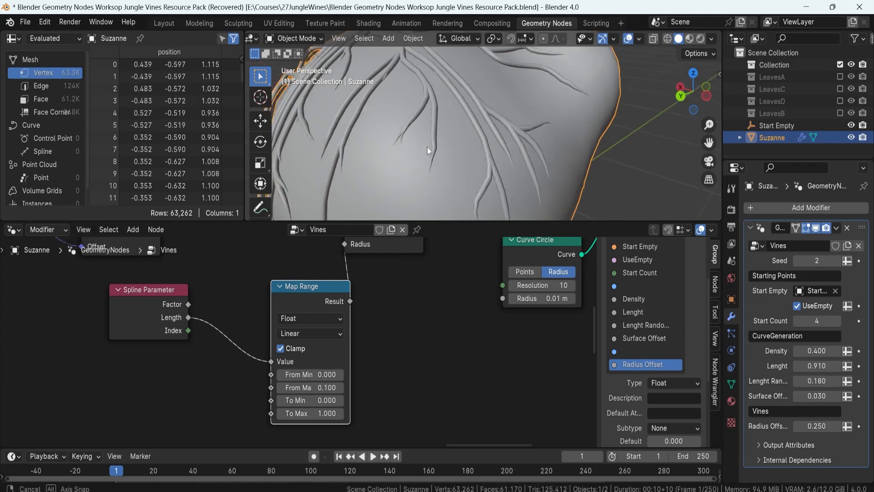
Reduce From Max of the Map Range node to about 0.000 and inspect the vine ends
left_click_drag(310, 387, 275, 387, "shift")
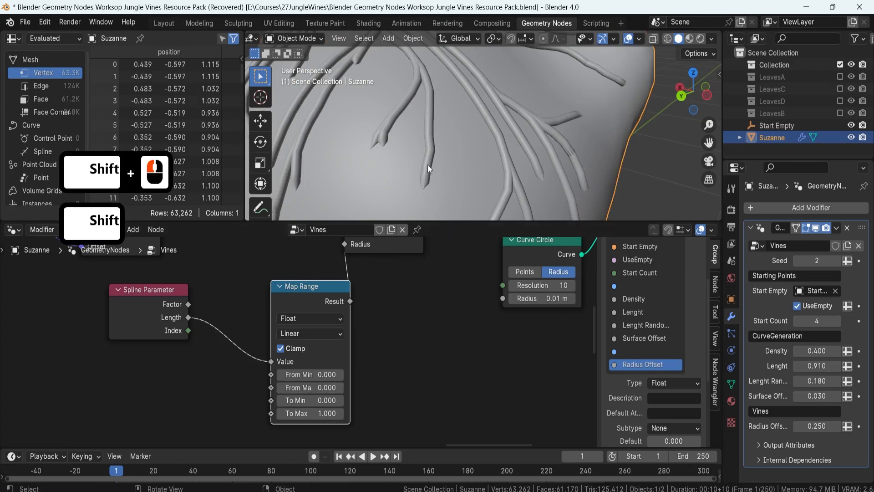
middle_click_drag(410, 102, 517, 101)
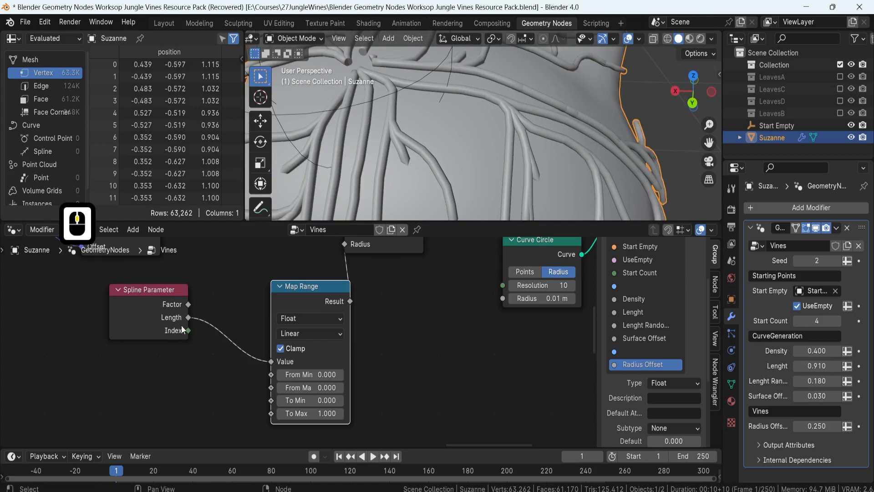
middle_click_drag(456, 157, 473, 190, "shift")
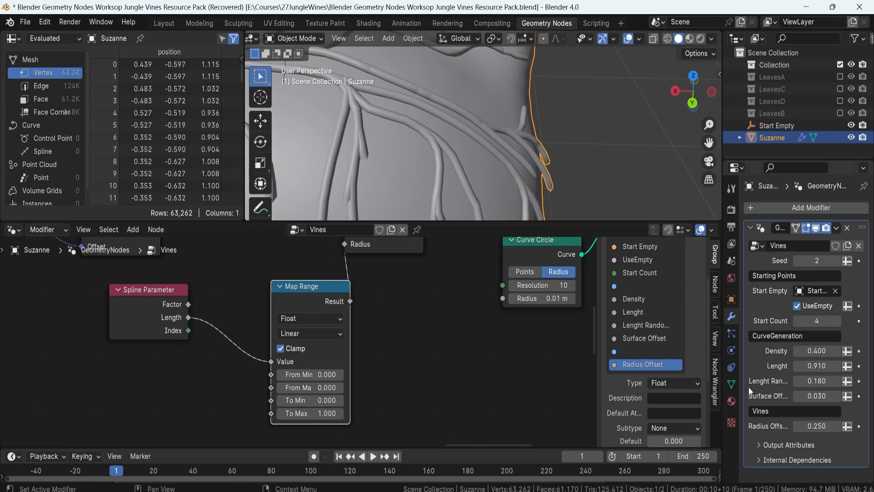
Duplicate the Group Input node near Trim Curve and place the copy below Spline Parameter
middle_click_drag(248, 324, 318, 361)
scroll(322, 356, "down", 6)
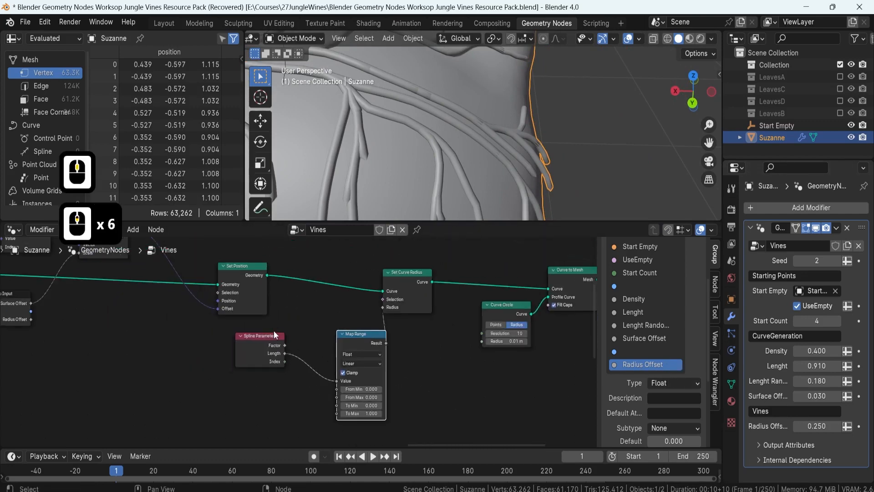
middle_click_drag(148, 303, 248, 314)
left_click(218, 342)
key("shift+d")
left_click(509, 410)
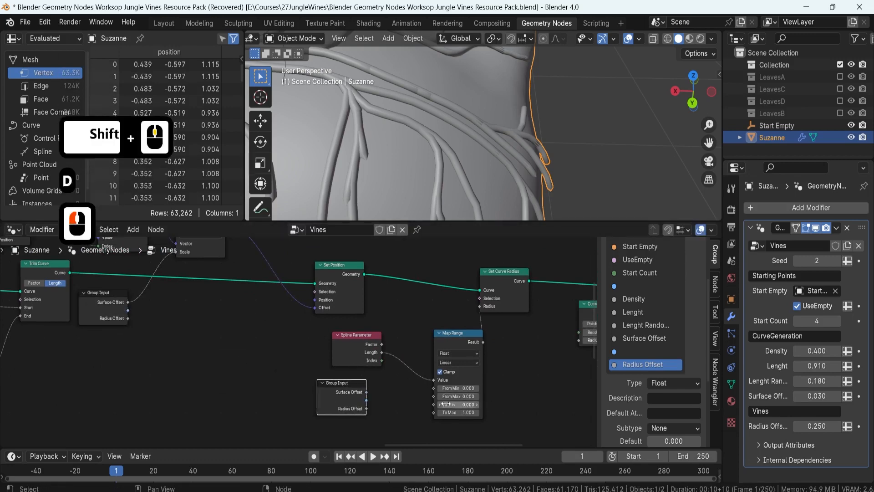
Connect the Radius Offset output of the duplicated Group Input to From Max of Map Range
middle_click_drag(421, 391, 318, 376, "shift")
scroll(318, 376, "up", 5)
left_click_drag(236, 400, 335, 382)
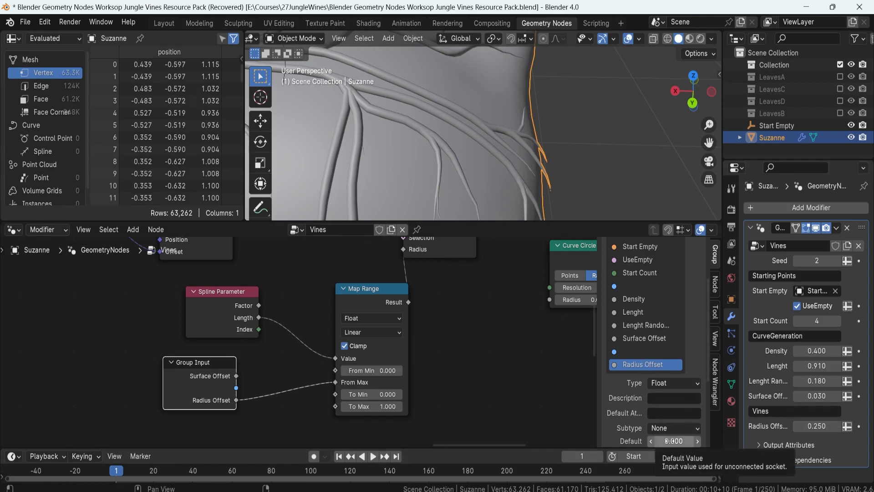
Set the default of the Radius Offset input to 0.5 and reset its modifier value to that default
left_click(683, 441)
type(".5")
key("Return")
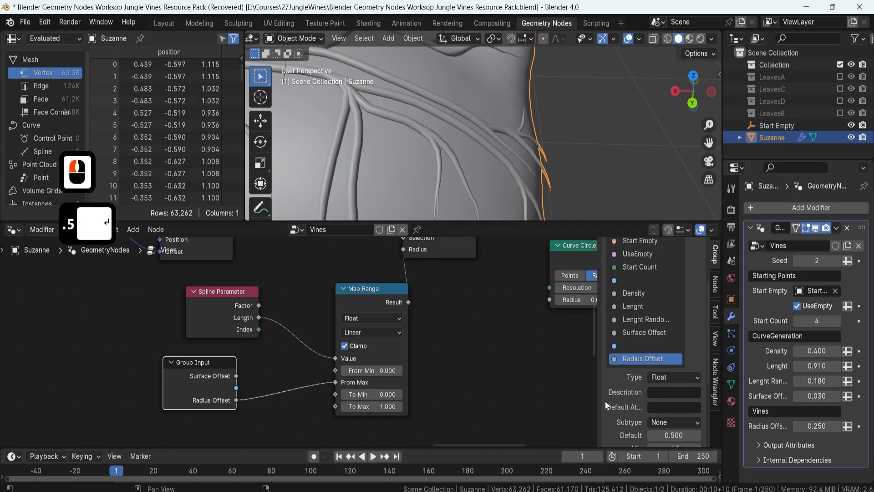
scroll(405, 128, "down", 2)
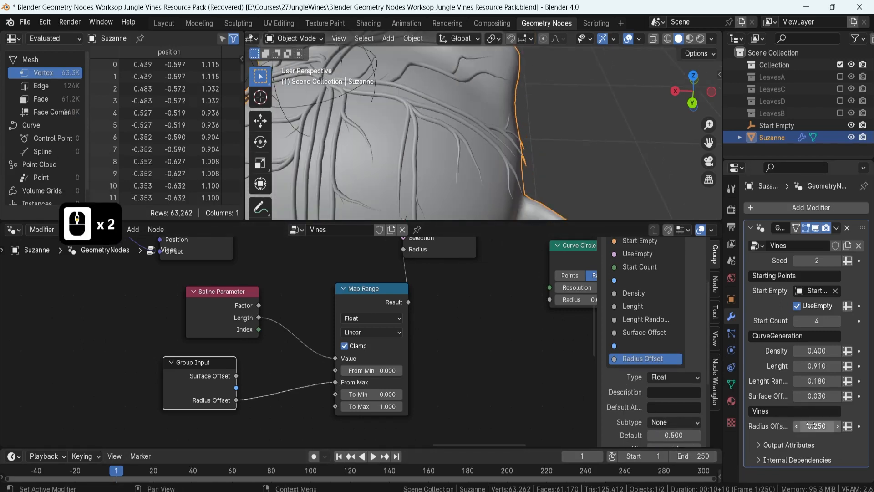
key("BackSpace")
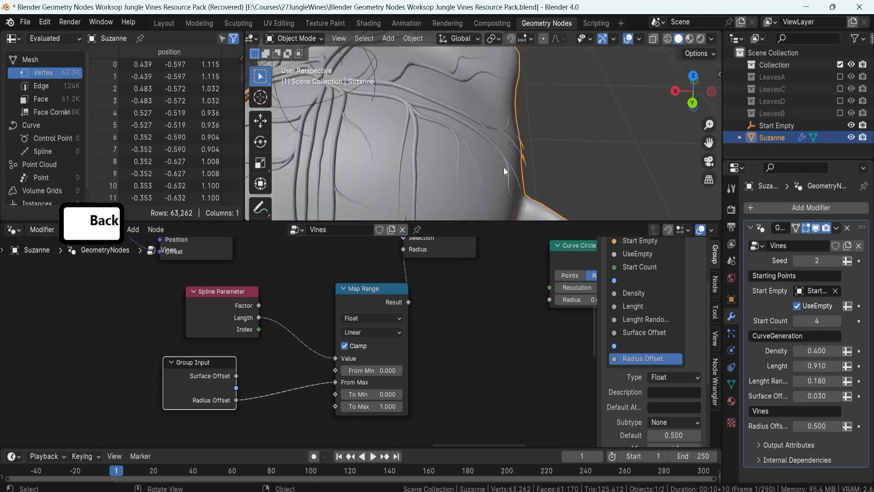
Examine the tapering of the vines over Suzanne's surface from different angles and distances
scroll(503, 167, "down", 4)
middle_click_drag(440, 159, 458, 139, "shift")
scroll(491, 141, "up", 4)
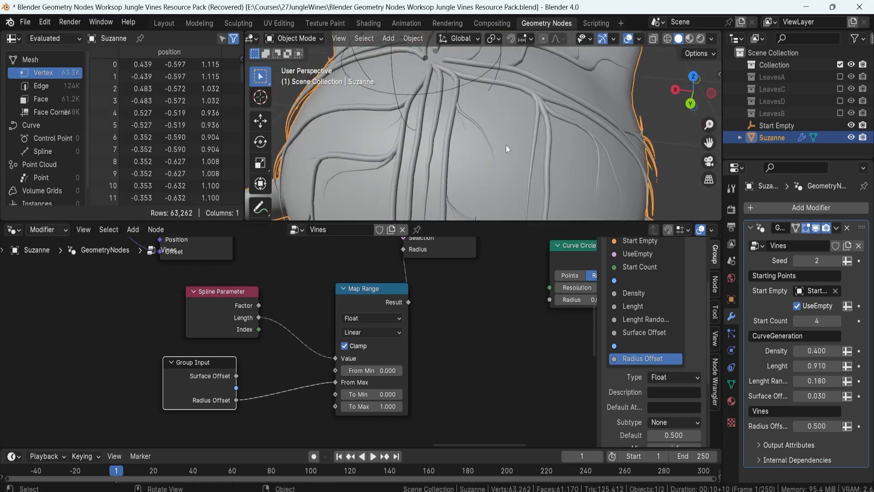
key("F8")
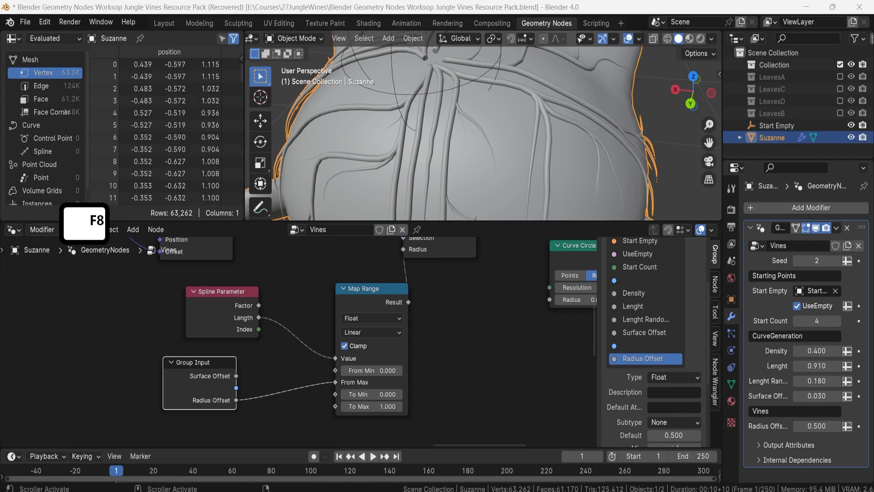
middle_click_drag(479, 137, 423, 137)
scroll(430, 339, "down", 5)
scroll(430, 339, "up", 4)
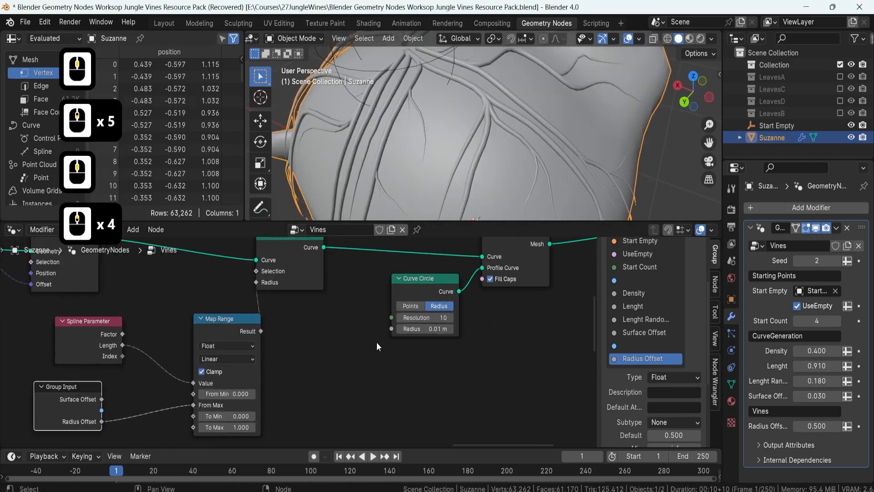
Add a Float group input below Radius Offset and name it Radius
middle_click_drag(376, 342, 341, 320, "shift")
middle_click_drag(402, 371, 435, 365, "shift")
scroll(436, 365, "up", 4)
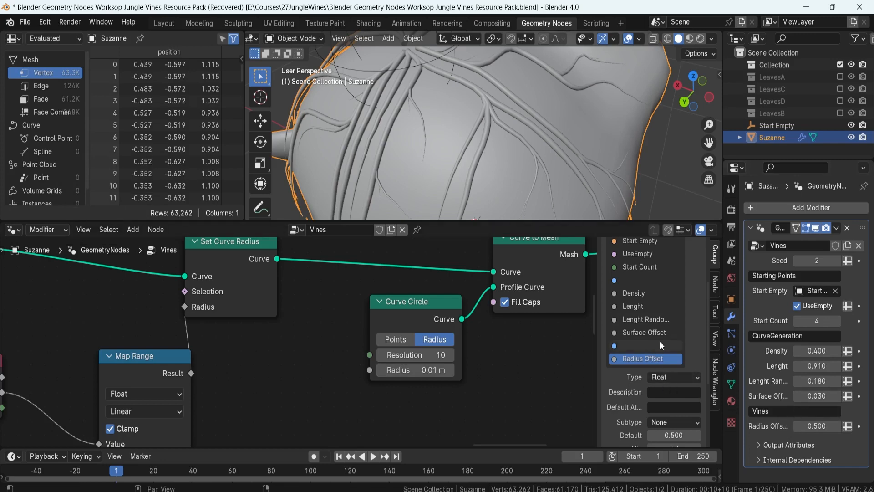
scroll(689, 340, "up", 2)
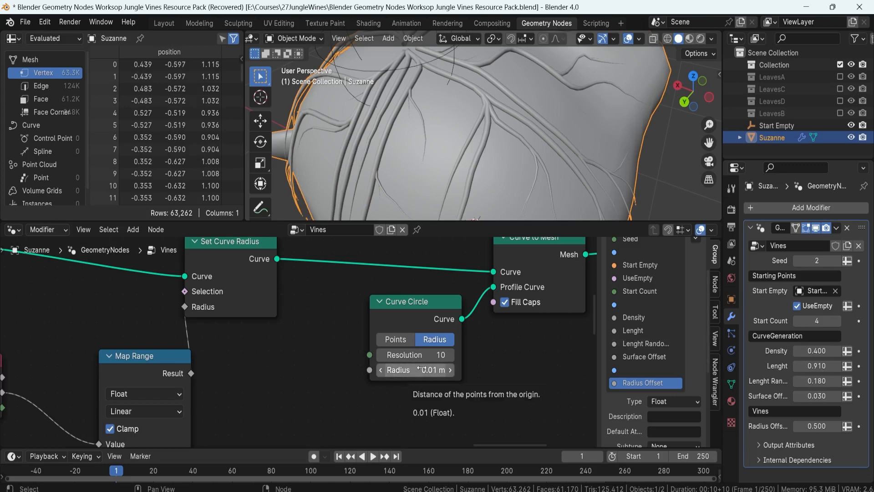
scroll(655, 319, "up", 7)
left_click(697, 264)
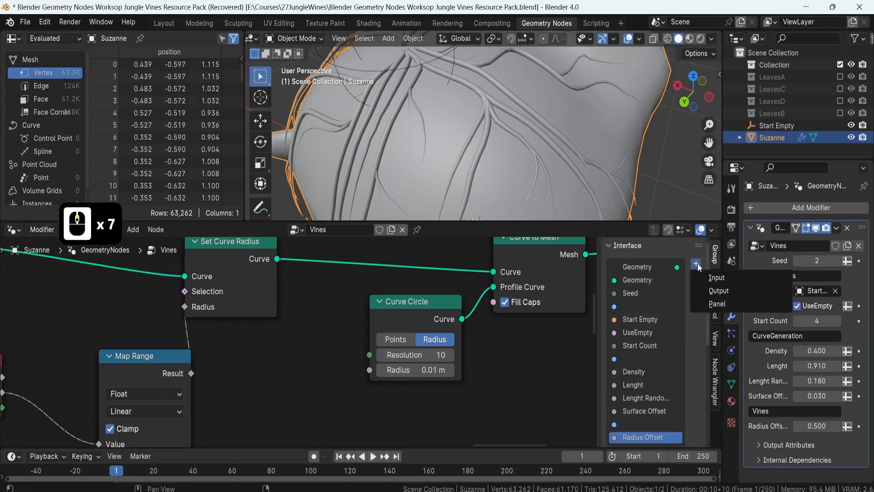
left_click(711, 274)
scroll(651, 372, "down", 3)
scroll(651, 373, "down", 1)
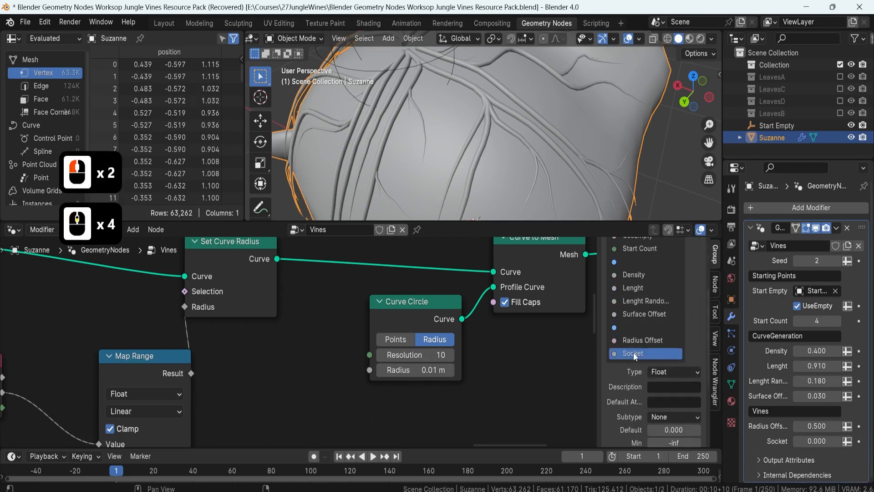
double_click(633, 353)
type("Radius")
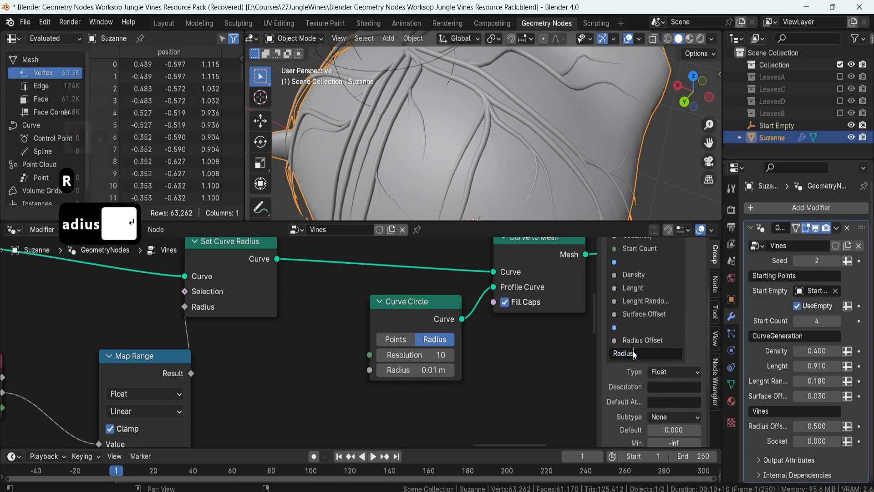
key("Return")
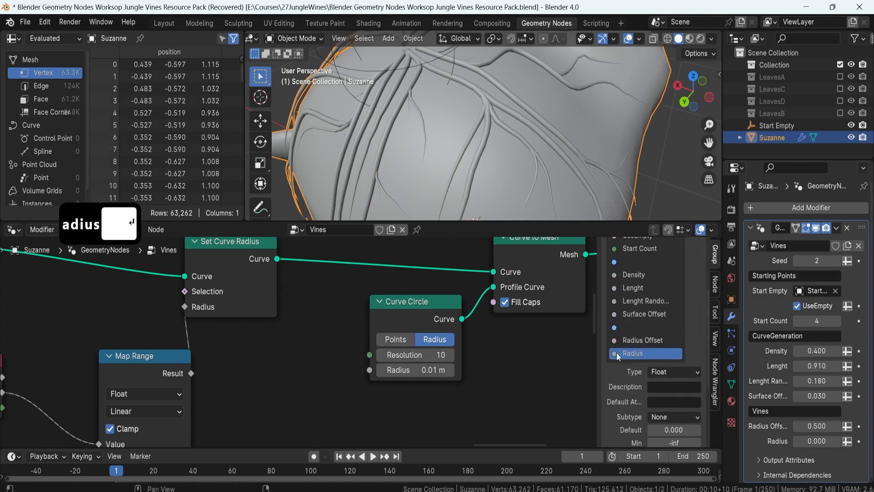
Duplicate the Group Input node and place the copy between Map Range and Curve Circle
scroll(245, 364, "down", 6)
middle_click_drag(245, 364, 304, 325)
key("shift+d")
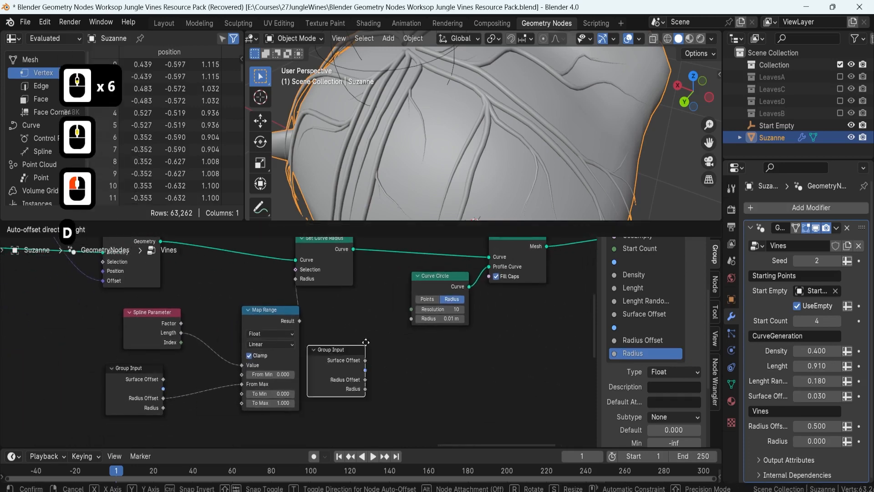
left_click(380, 333)
Connect the new Group Input's Radius output to Curve Circle's Radius, and move that Group Input node slightly lower
scroll(381, 333, "up", 2)
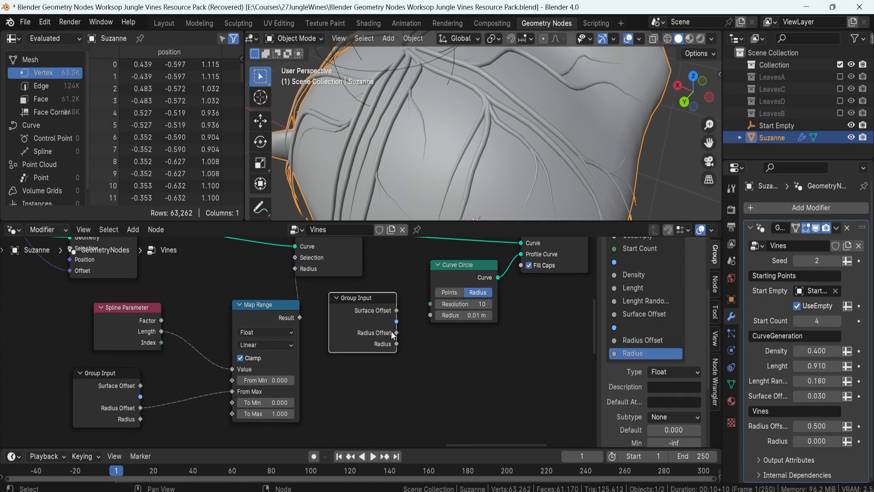
scroll(412, 346, "up", 2)
left_click_drag(413, 344, 449, 311)
left_click(370, 288)
key("g")
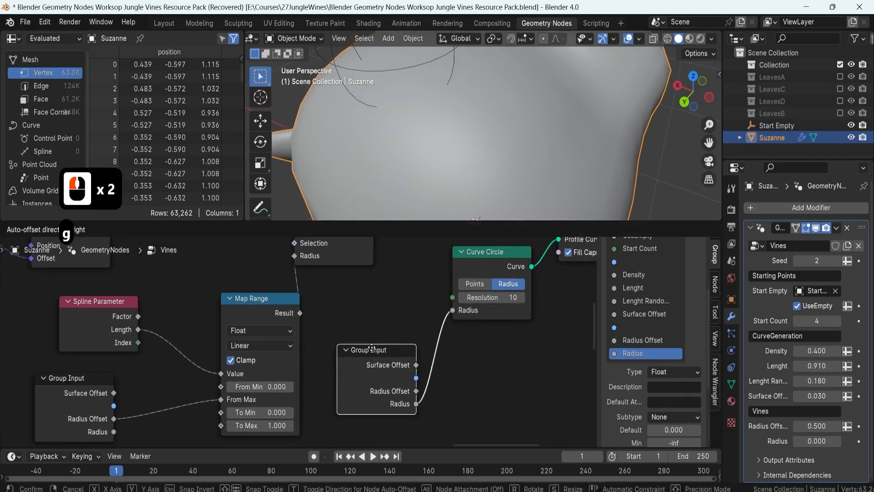
left_click(369, 346)
Add another group input below Radius and set its type to Integer
scroll(692, 252, "up", 4)
left_click(696, 263)
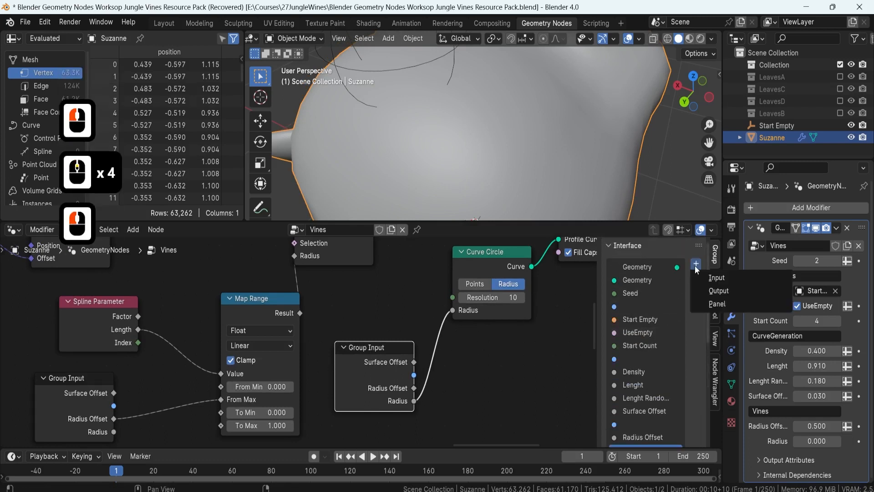
left_click(709, 275)
scroll(657, 370, "down", 5)
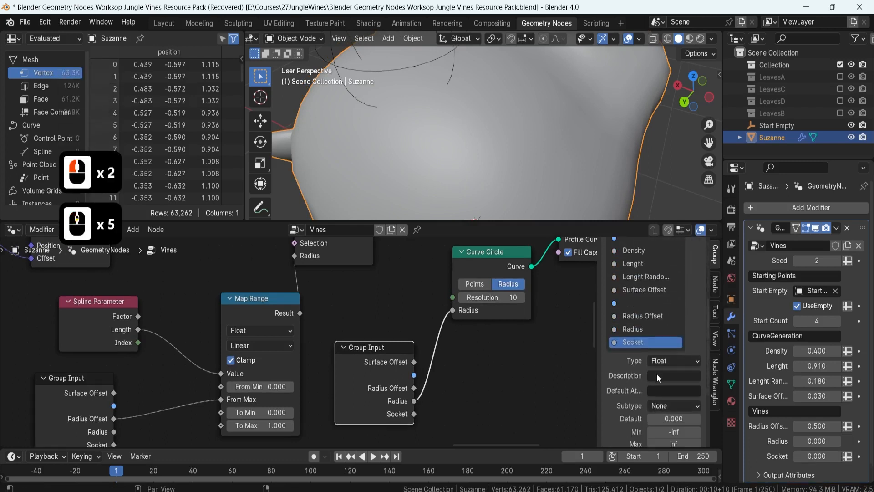
scroll(657, 373, "down", 2)
left_click(664, 313)
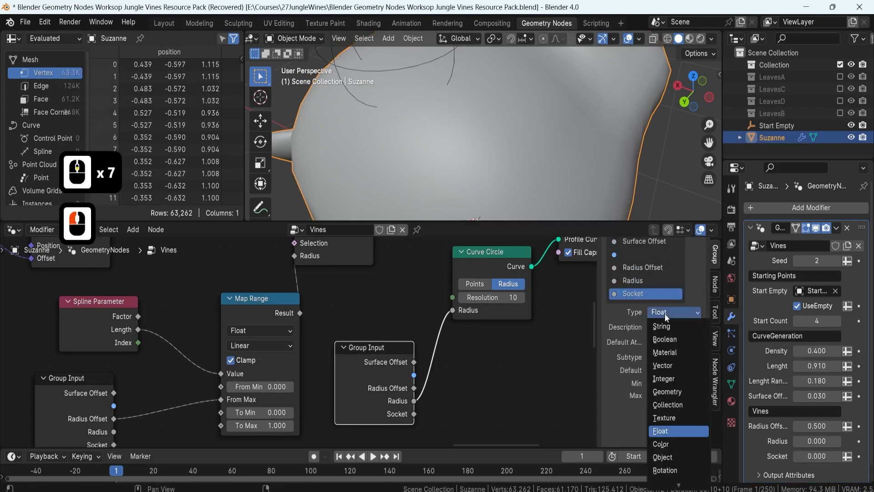
left_click(673, 379)
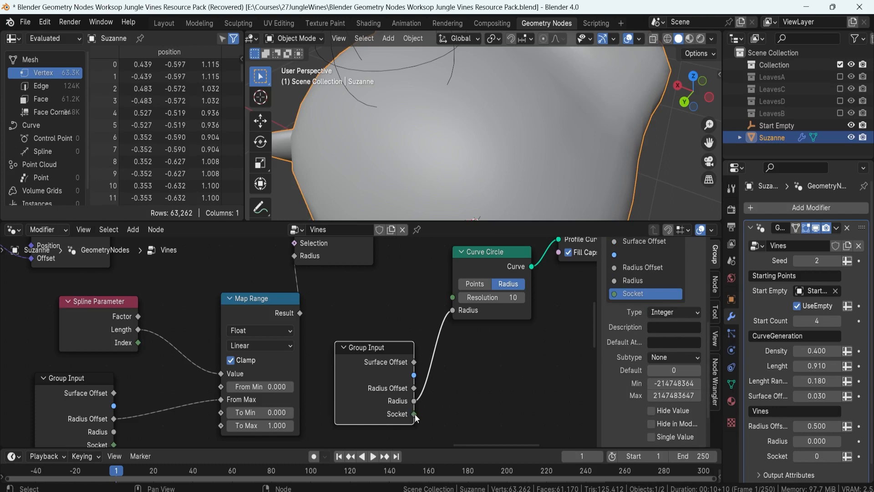
Rename the new Integer group input below Radius to Resolution
double_click(642, 292)
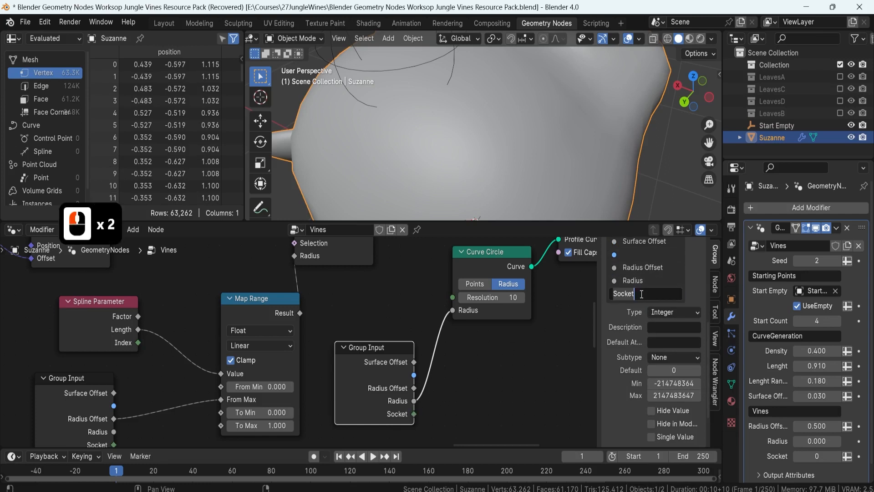
type("Rad")
key("ctrl+a")
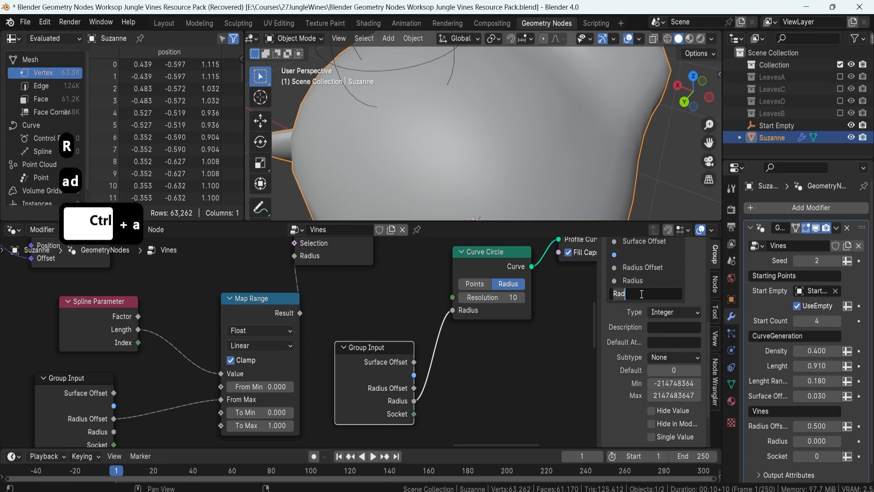
type("R")
type("esoluti")
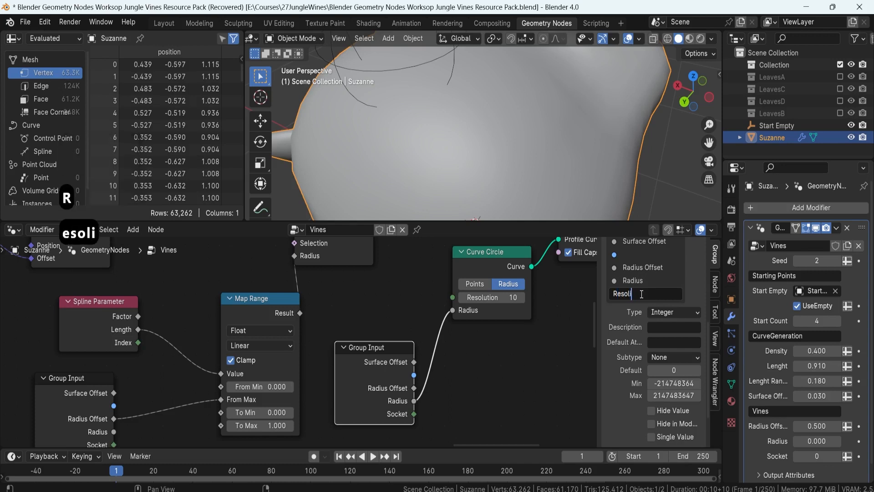
key("BackSpace")
type("ution")
key("Return")
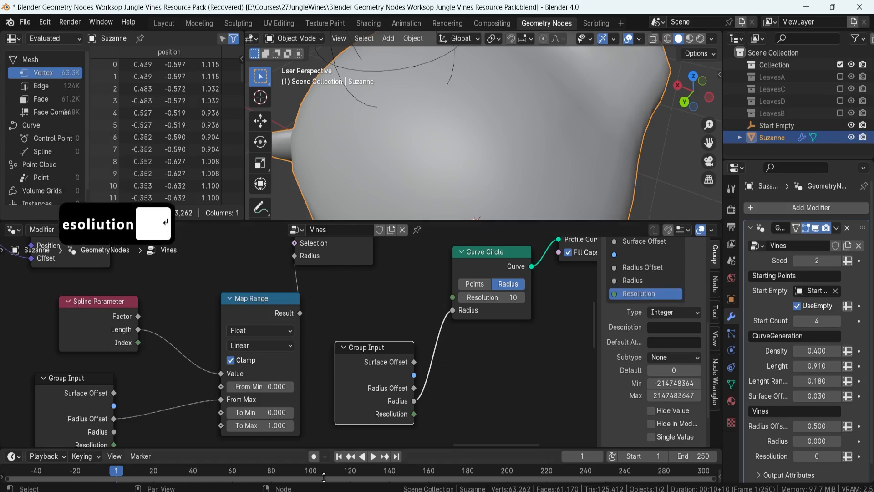
Connect the Group Input's Resolution output to Curve Circle's Resolution, and raise that Group Input node level with Curve Circle
left_click_drag(414, 413, 452, 298)
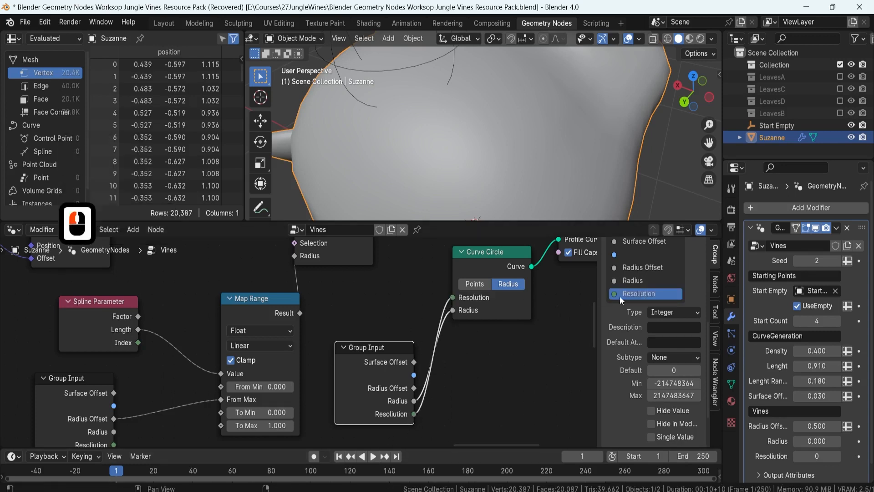
key("g")
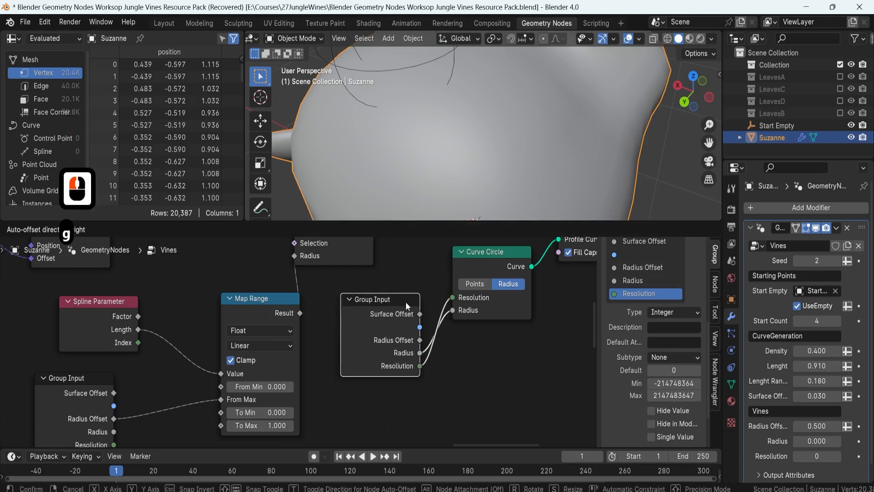
left_click(405, 302)
Set the Resolution group input's default value to 8
left_click(642, 293)
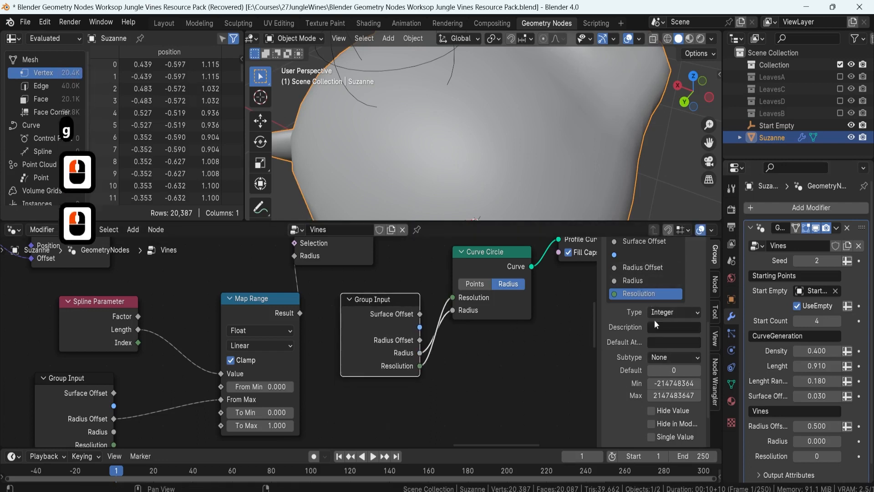
left_click(676, 369)
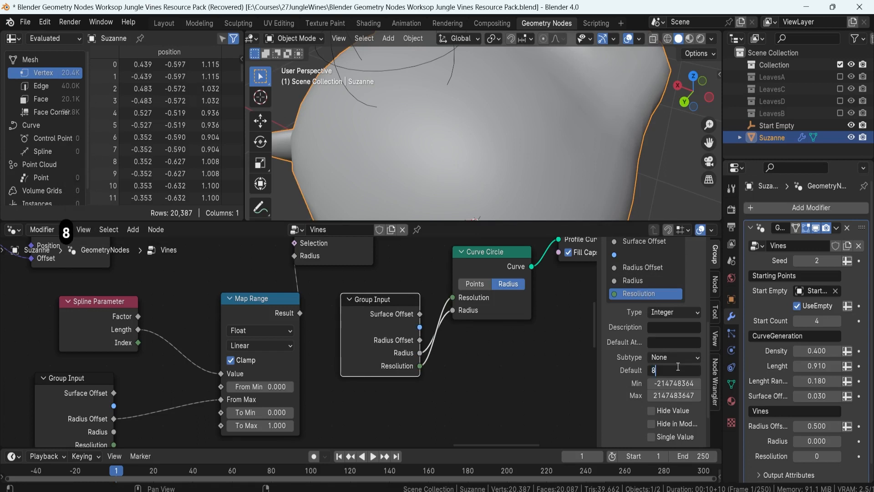
key("Return")
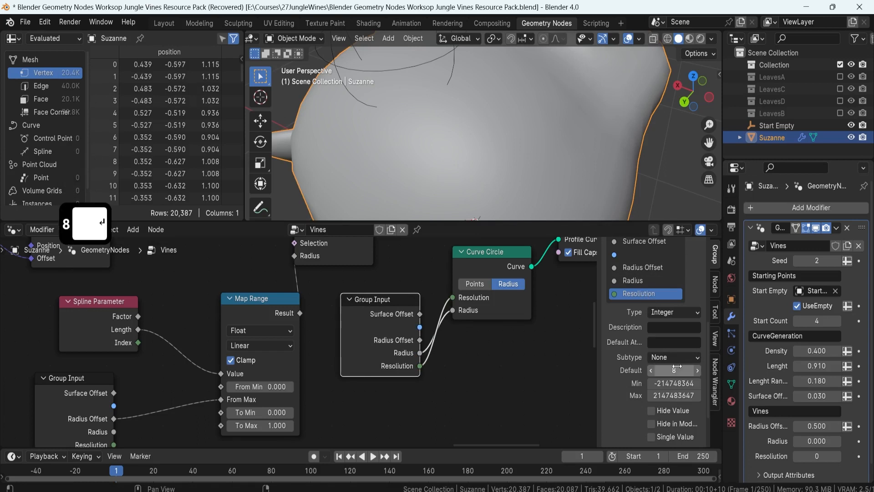
Set the modifier's Radius to 0.020 and copy that value into the Radius group input's default
left_click(640, 281)
middle_click_drag(438, 171, 456, 178)
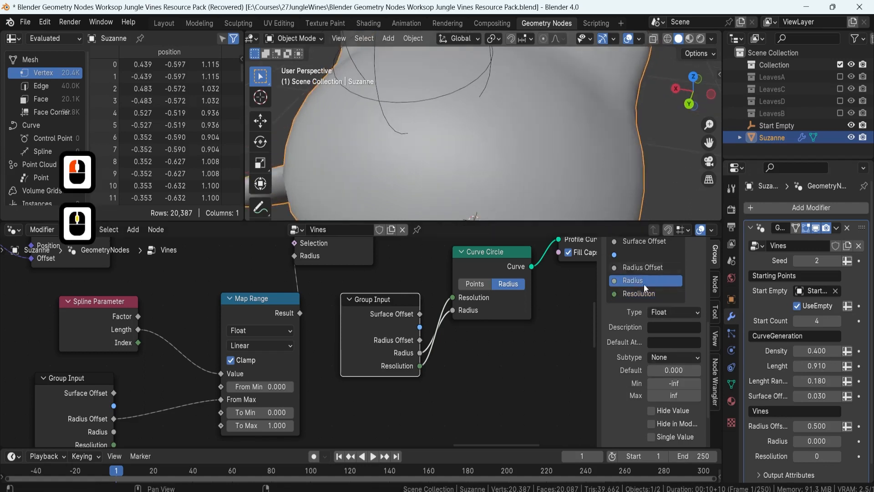
left_click_drag(812, 441, 812, 441)
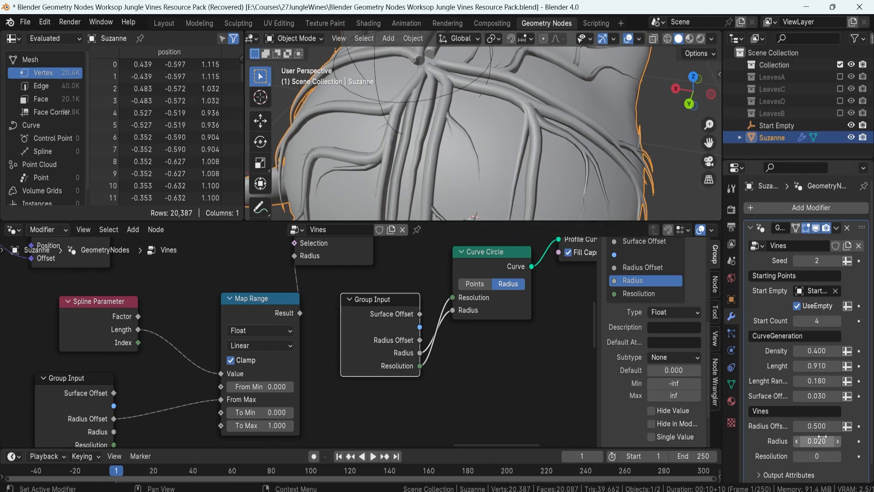
left_click(824, 440, "ctrl")
key("ctrl+c")
double_click(674, 370)
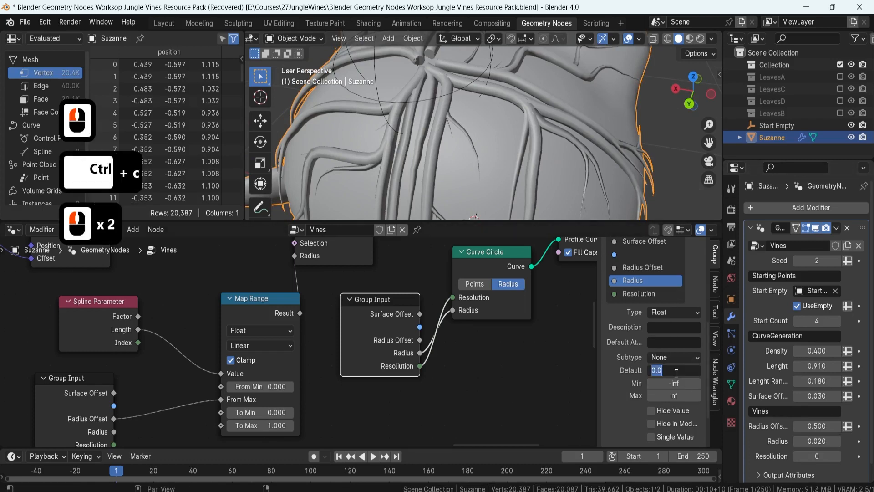
key("ctrl+v")
key("Return")
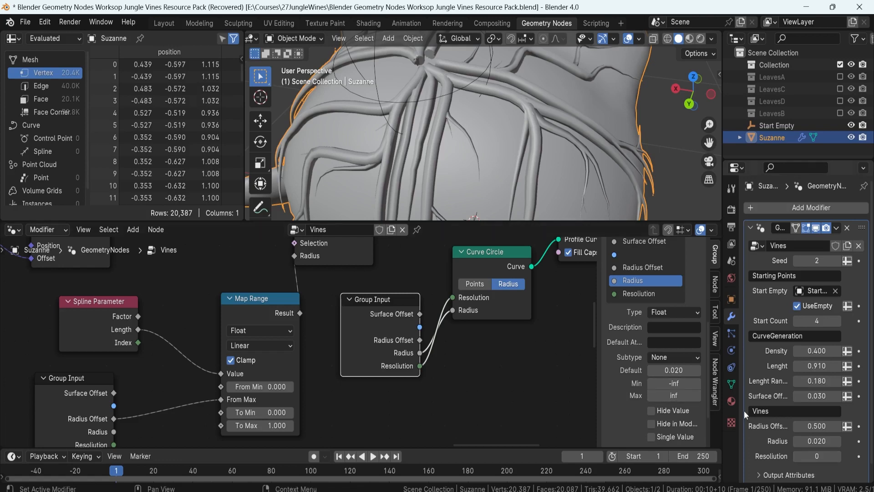
Reset the modifier's Resolution to its default value of 8
left_click(654, 293)
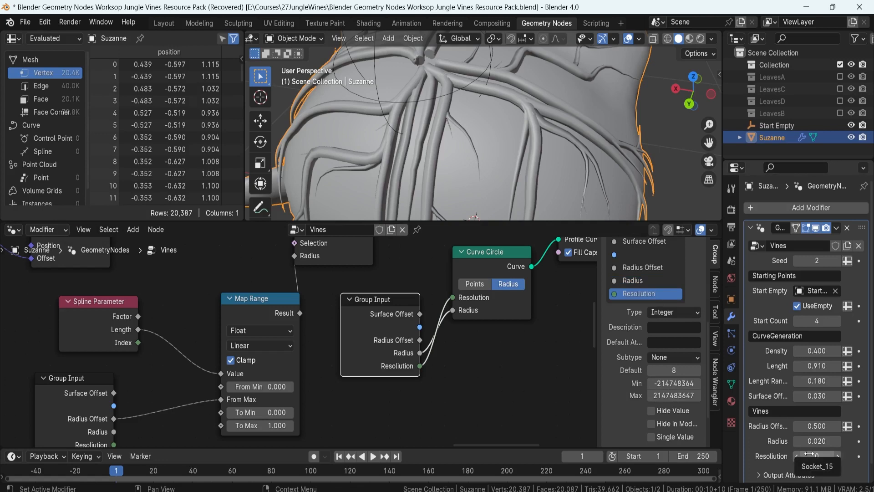
key("BackSpace")
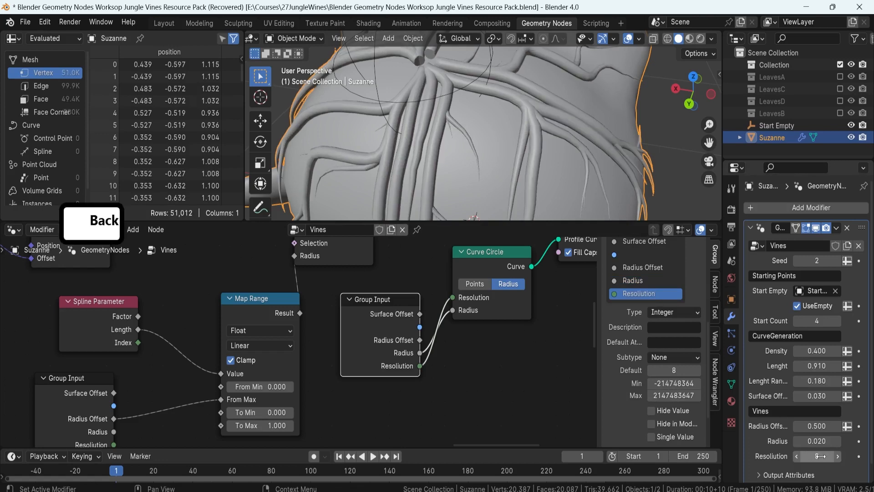
Examine the vine tubes on Suzanne's head from several angles and distances
scroll(521, 164, "down", 4)
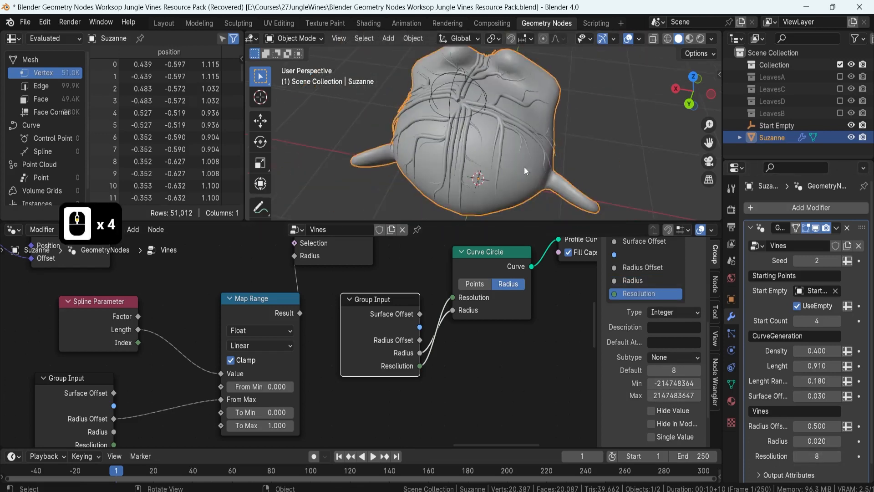
middle_click_drag(524, 167, 505, 169)
scroll(505, 168, "up", 4)
middle_click_drag(485, 138, 512, 135)
key("F8")
scroll(521, 139, "down", 2)
middle_click_drag(512, 135, 458, 118)
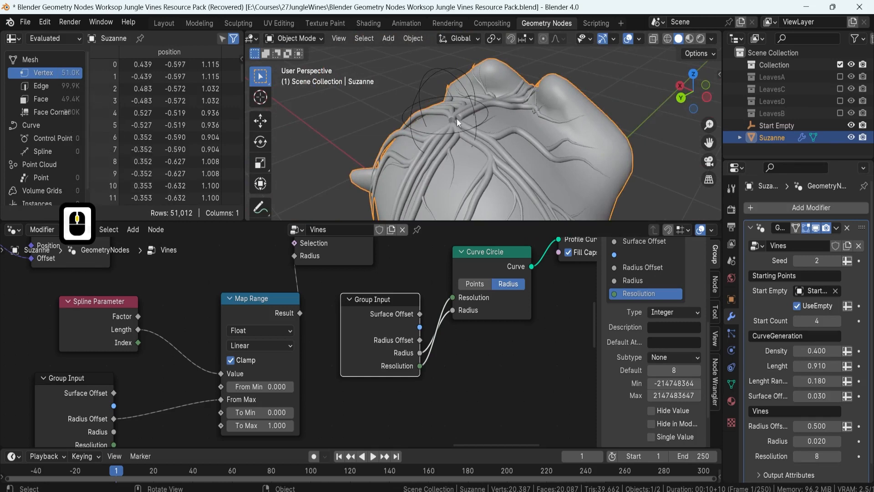
key("F8")
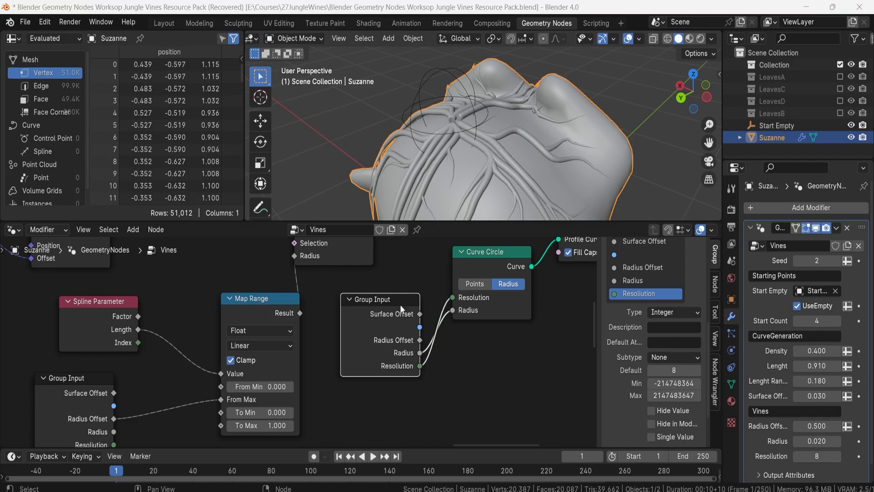
Move the Set Position node away from Set Curve Radius, towards the Scale node, to separate it from the mesh nodes
scroll(401, 309, "down", 15)
left_click_drag(196, 288, 387, 393)
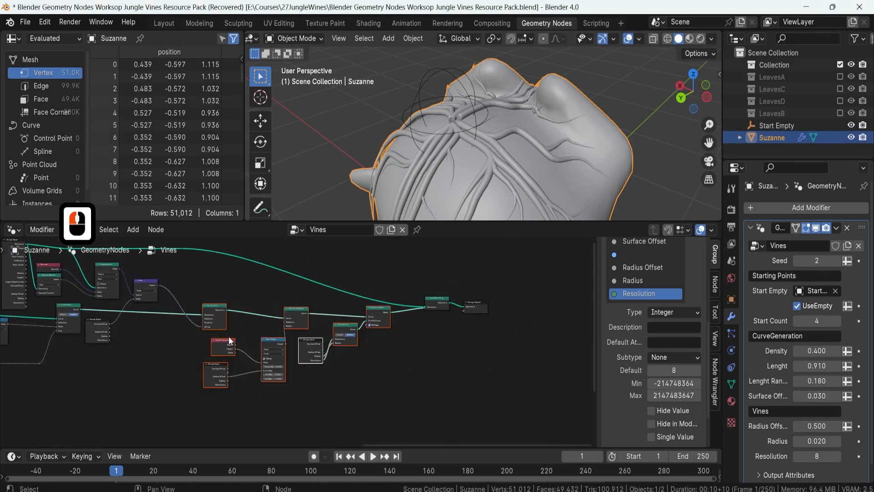
scroll(230, 341, "up", 4)
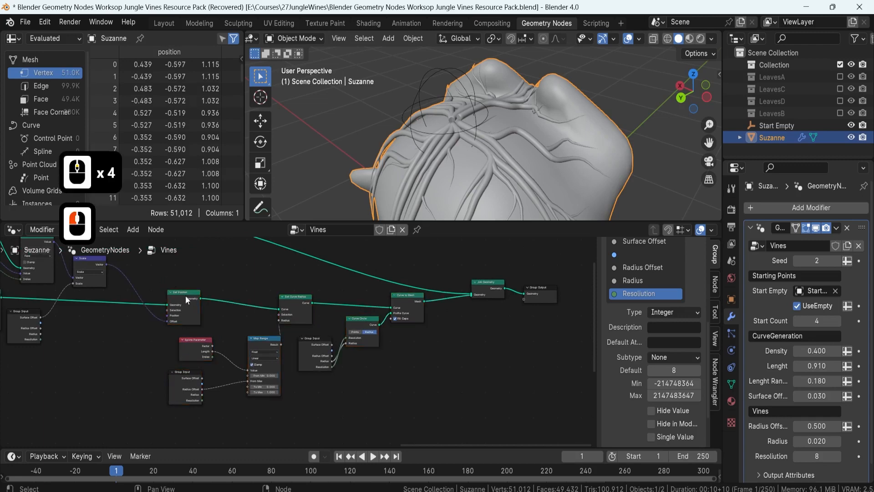
left_click(185, 296)
key("g")
left_click(157, 296)
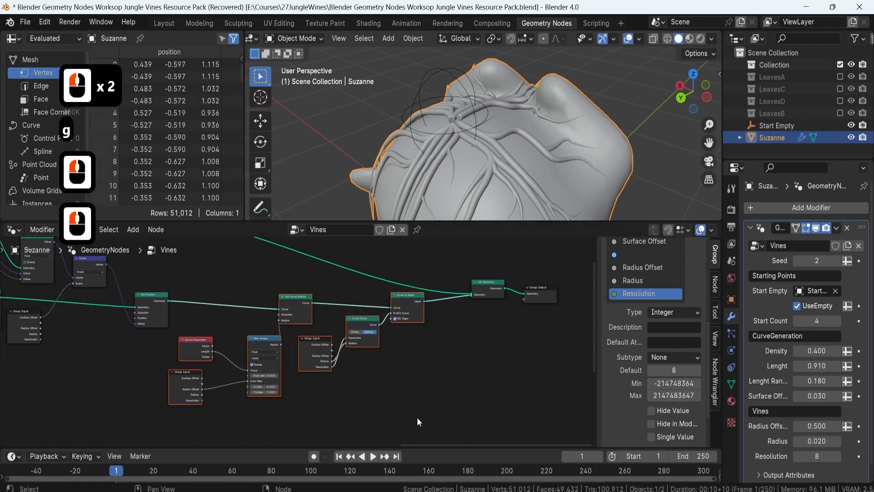
Shift the nodes from Spline Parameter through Curve to Mesh slightly away from Set Position and join them in a frame
key("g")
left_click(430, 383)
scroll(423, 375, "down", 4)
middle_click_drag(352, 324, 382, 341)
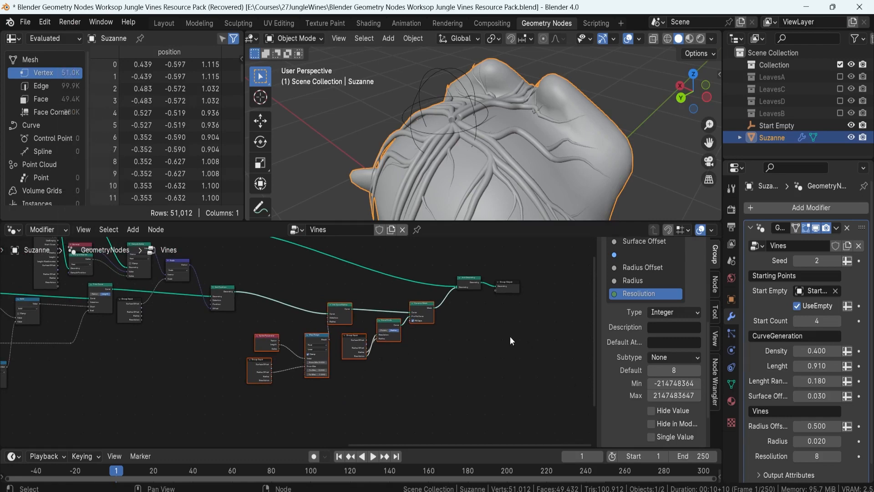
key("ctrl+j")
Label the new frame around the curve radius and mesh nodes "Vine Mesh"
scroll(300, 339, "up", 4)
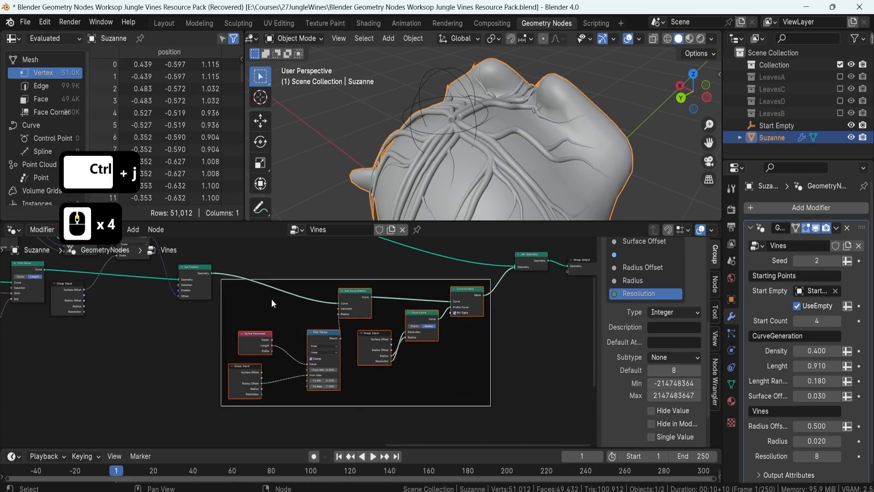
left_click(292, 283)
key("F2")
type("V")
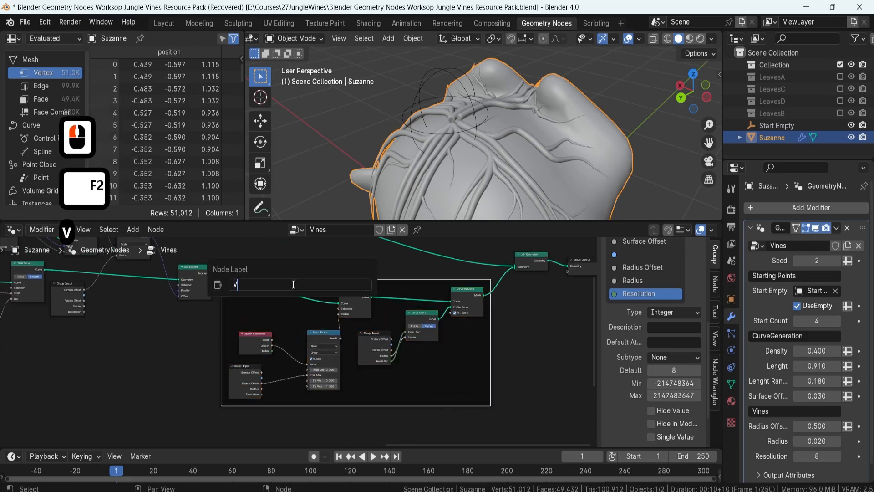
type("ine Mesh")
key("Return")
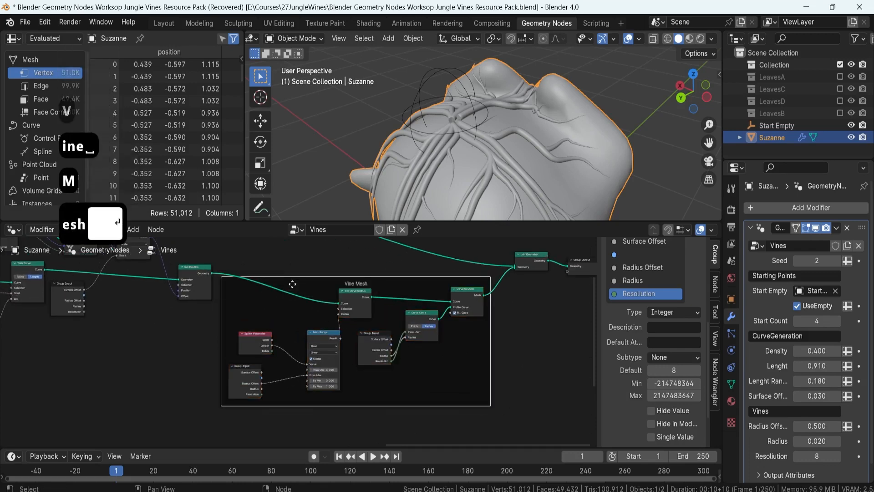
Move the Set Position node slightly lower, placing it just before the Vine Mesh frame
scroll(267, 296, "down", 3)
middle_click_drag(239, 286, 267, 303)
left_click(241, 294)
key("g")
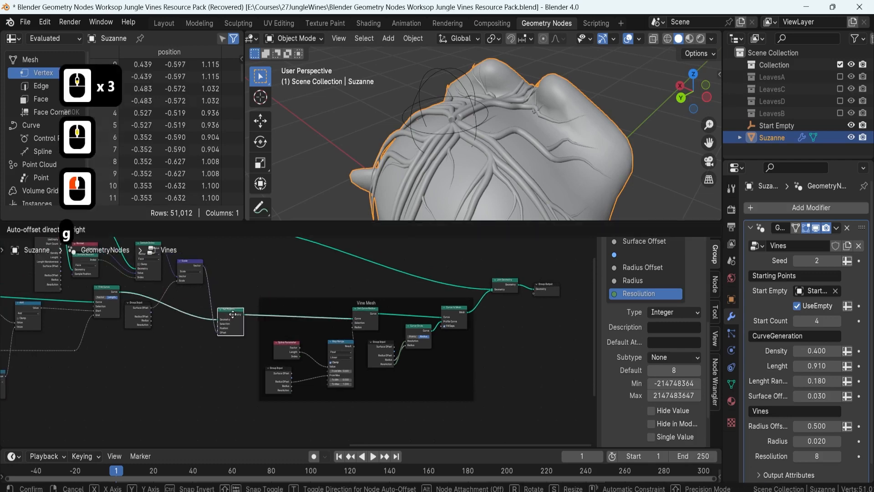
left_click(233, 314)
scroll(351, 306, "down", 4)
mouse_move(358, 354)
middle_mouse_down()
mouse_move(463, 370)
mouse_move(367, 346)
middle_mouse_up()
scroll(171, 382, "down", 1)
scroll(171, 381, "down", 3)
scroll(365, 344, "up", 6)
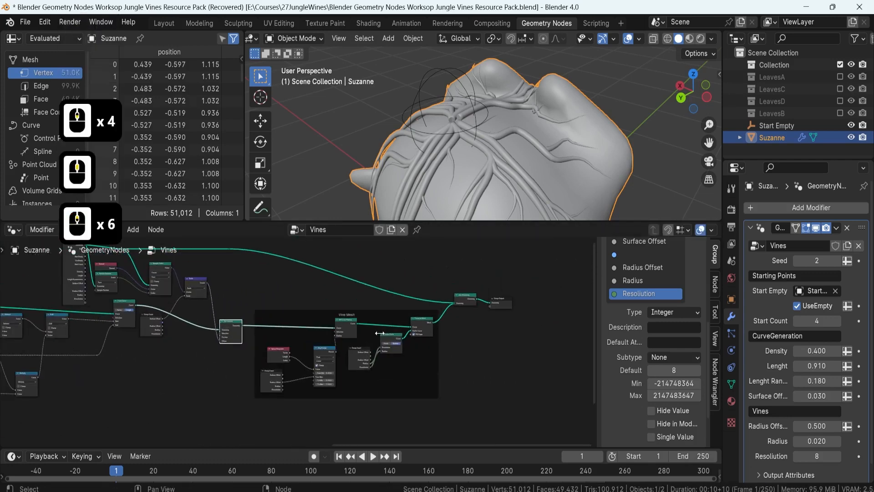